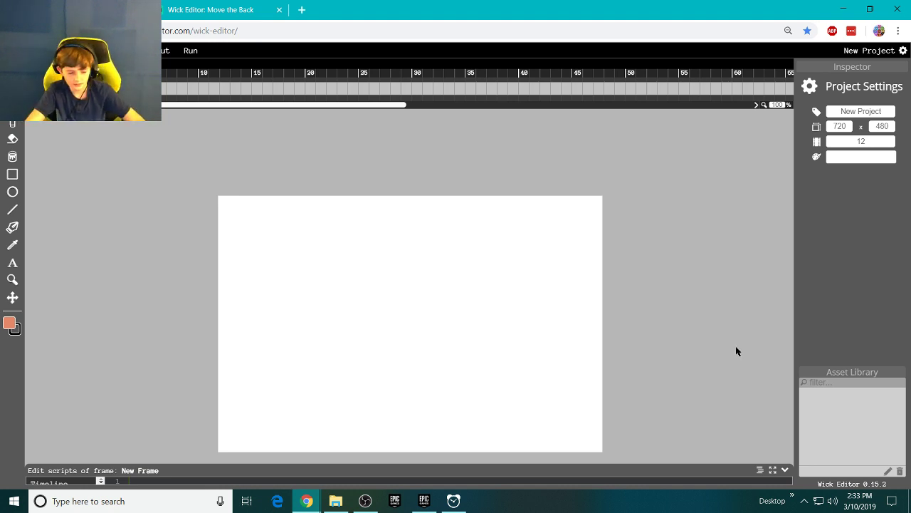
Step: Draw an X of two crossing black lines on the first frame, then undo it
key("F11")
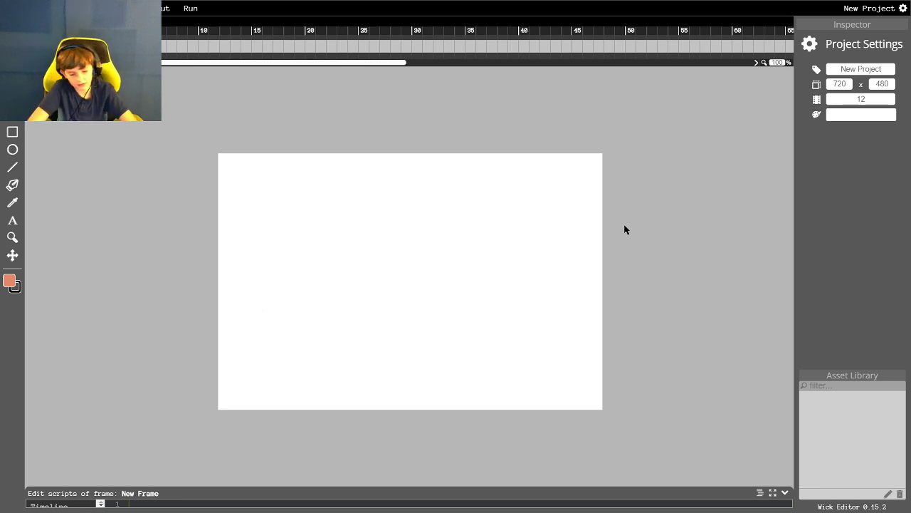
key("F11")
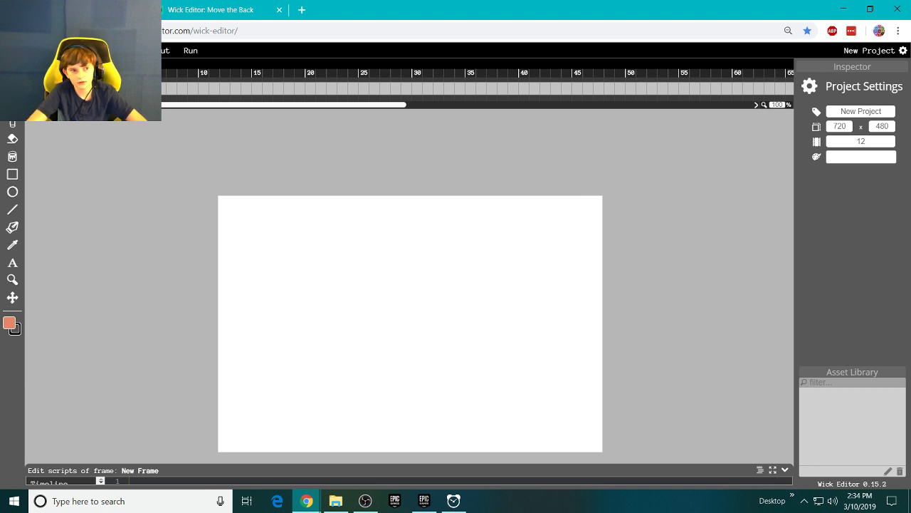
left_click(12, 210)
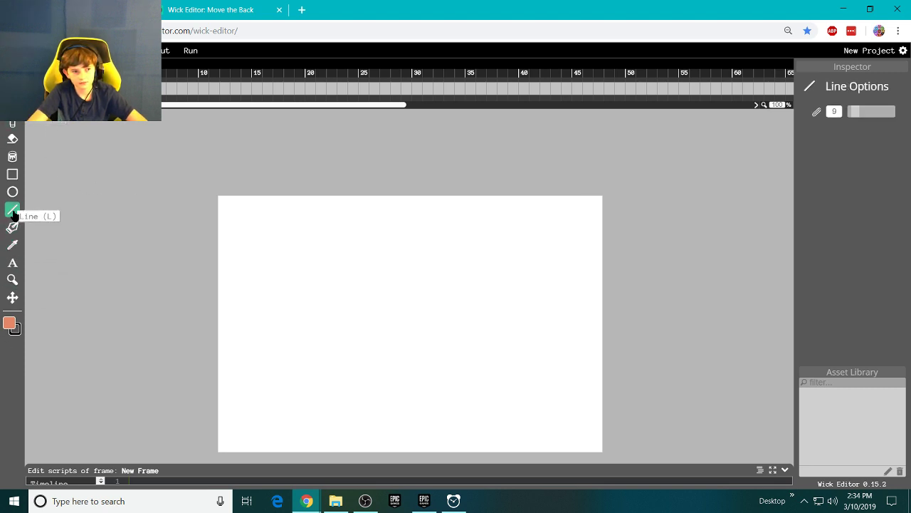
left_click_drag(476, 259, 335, 401)
left_click_drag(347, 256, 488, 423)
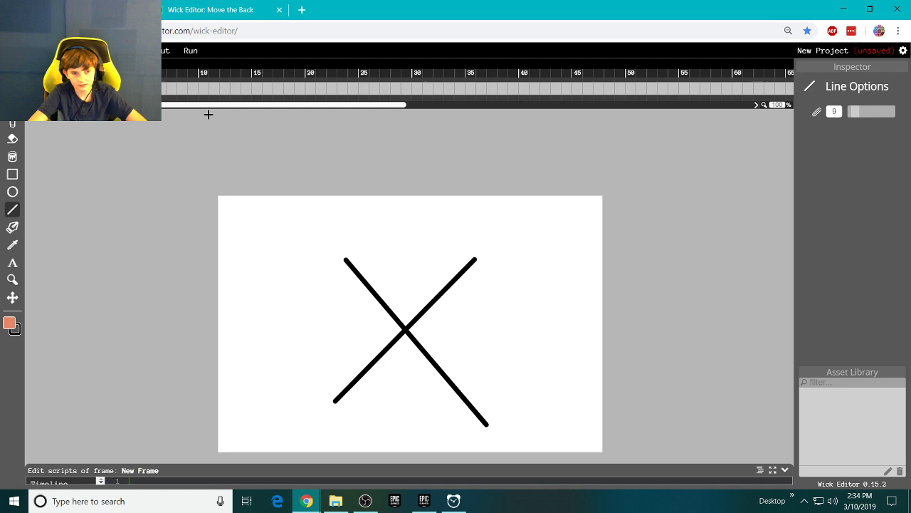
key("ctrl+z")
key("ctrl+z")
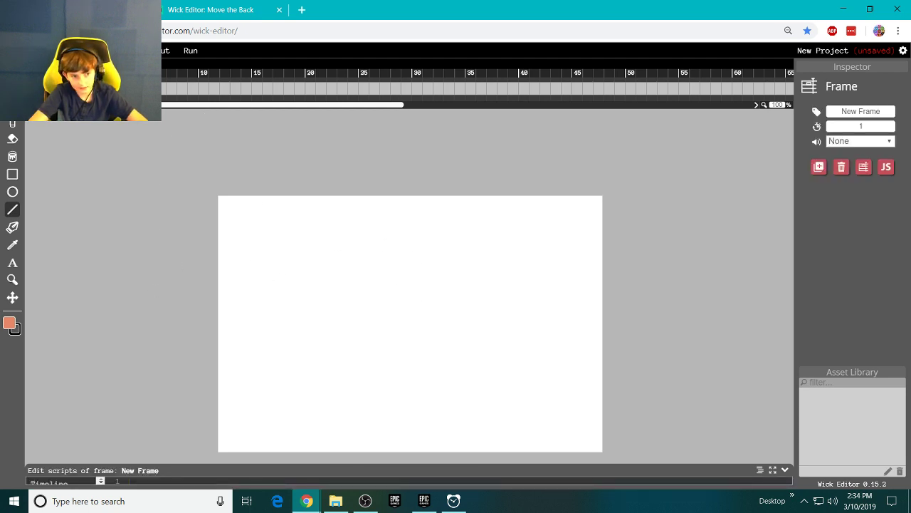
Step: Check the 12 fps framerate in Project Settings without changing it
left_click(904, 53)
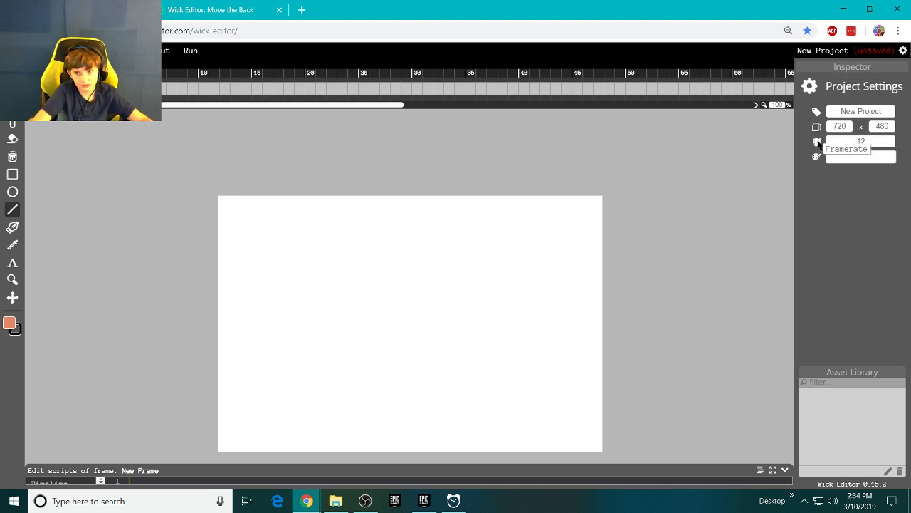
left_click_drag(842, 141, 874, 142)
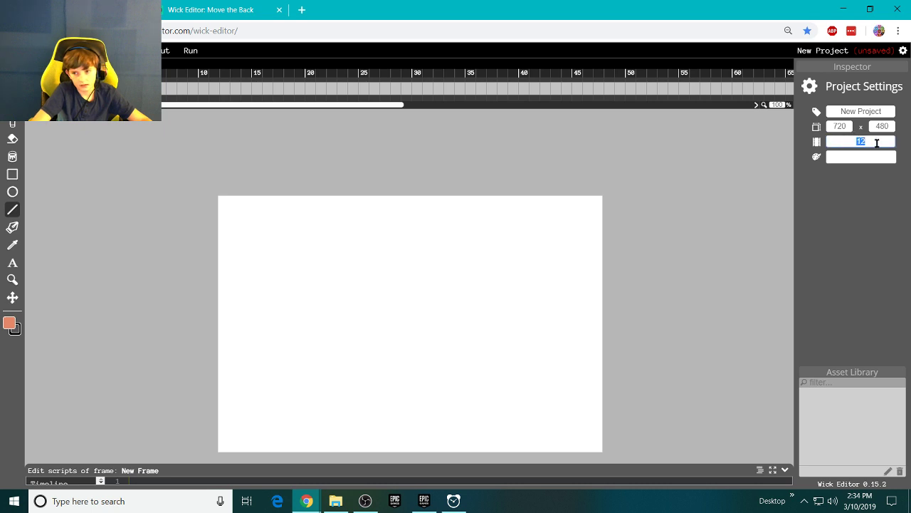
left_click(877, 142)
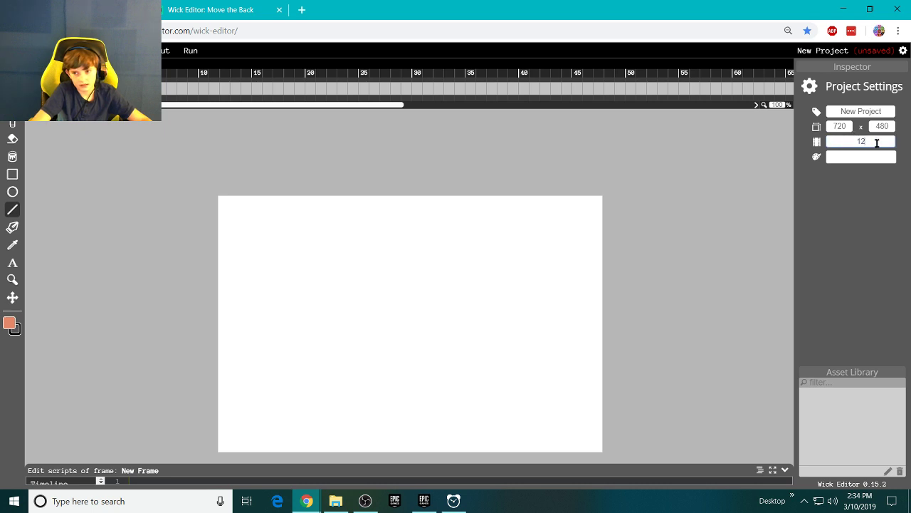
left_click(903, 52)
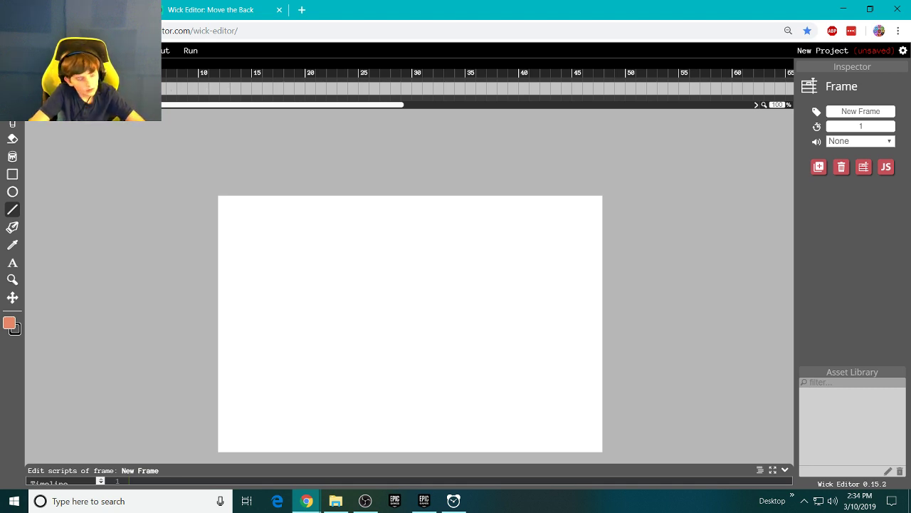
Step: Restore the X, add two frames holding one diagonal each, and preview the animation
key("ctrl+shift+z")
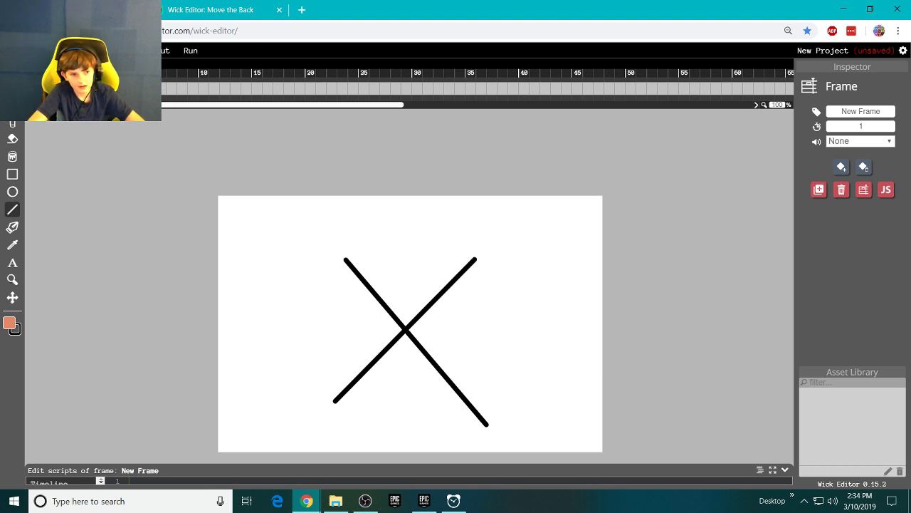
key("period")
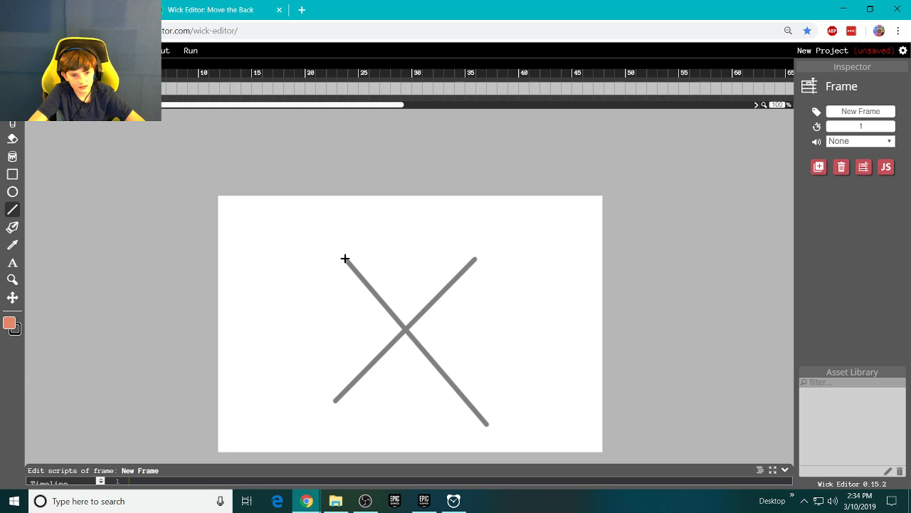
left_click_drag(345, 258, 488, 426)
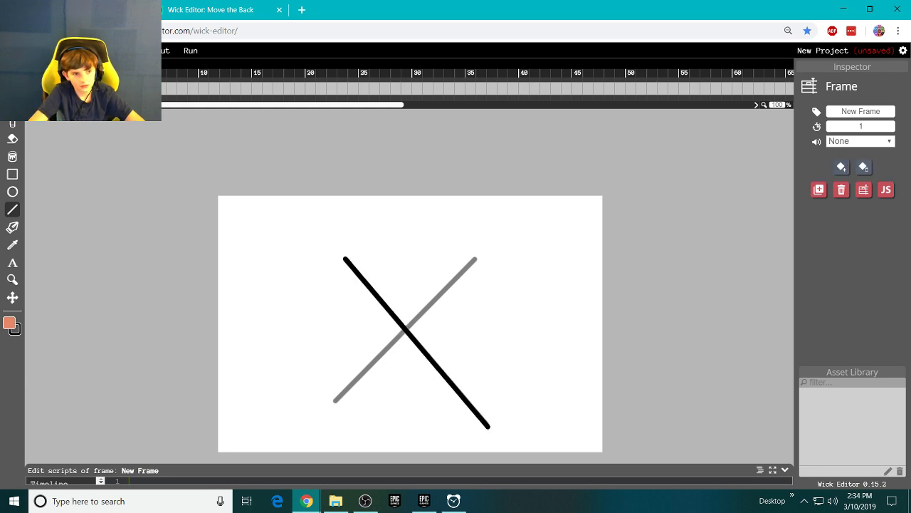
key("period")
mouse_move(467, 268)
left_mouse_down()
mouse_move(368, 360)
mouse_move(337, 408)
left_mouse_up()
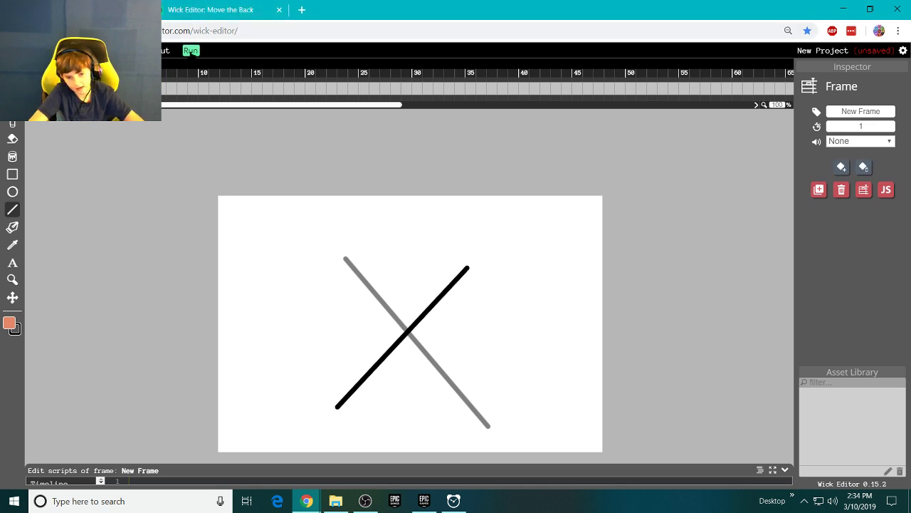
left_click(191, 50)
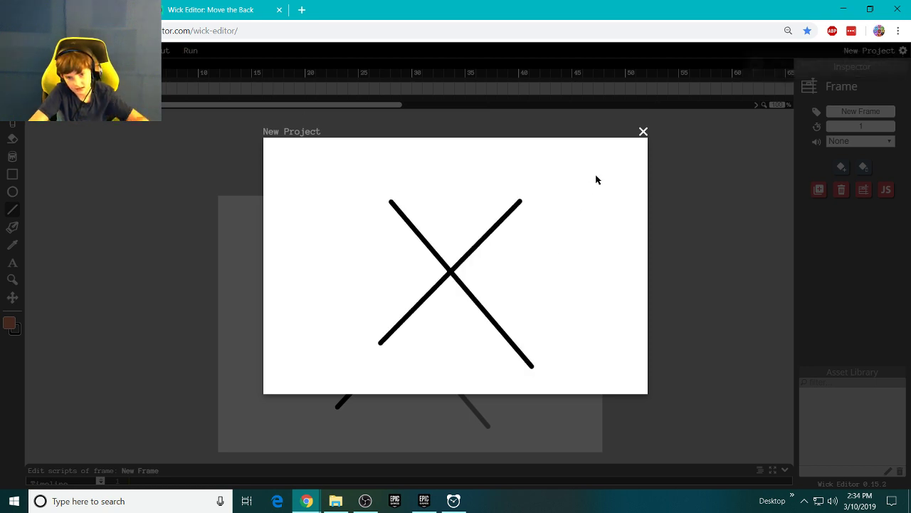
left_click(643, 132)
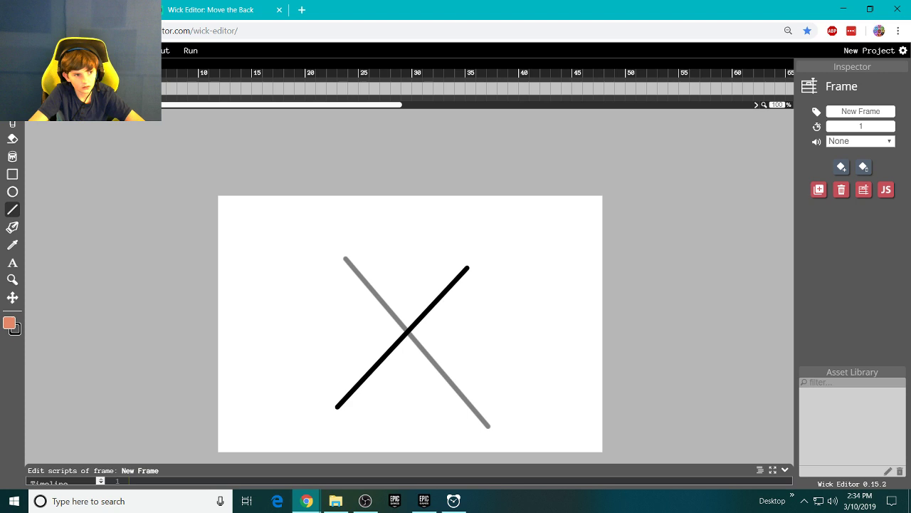
Step: Replace the X animation with a new default-named project and go full screen
left_click(14, 50)
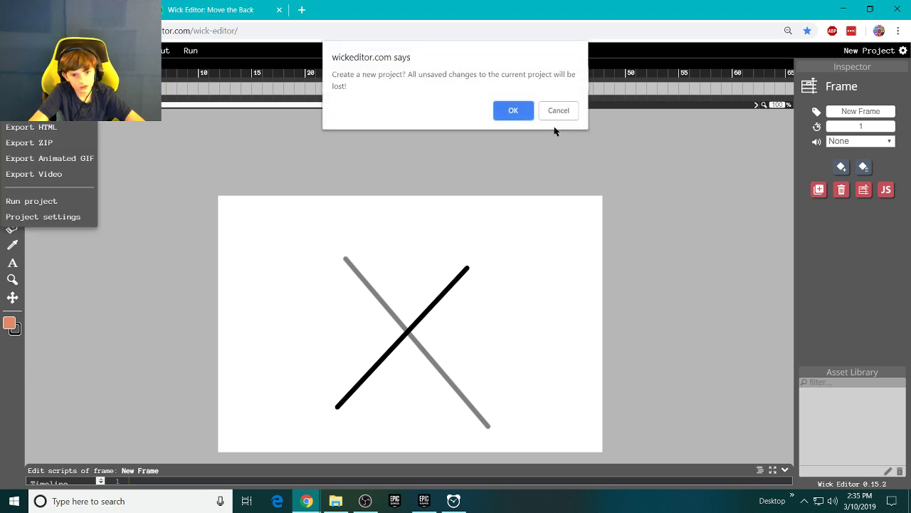
left_click(514, 109)
left_click(559, 128)
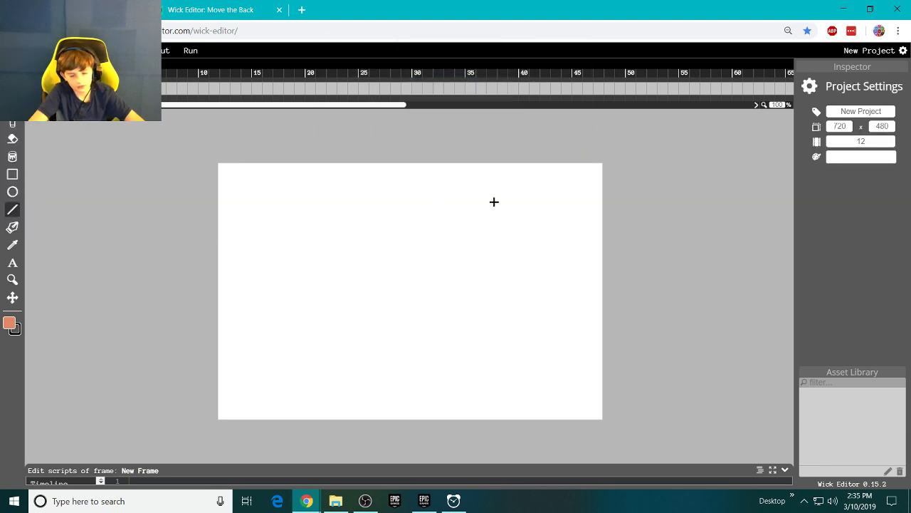
key("F11")
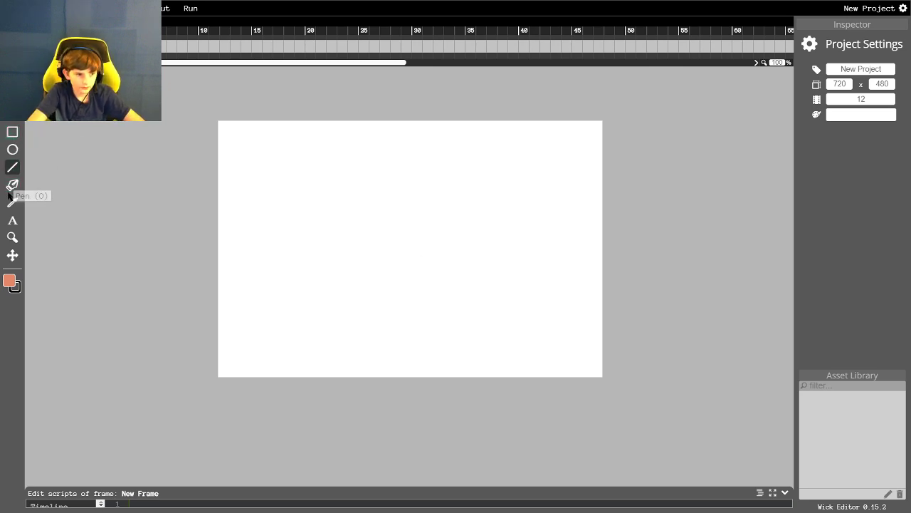
Step: Draw a grey-filled rectangle covering the whole stage and select it
left_click(12, 131)
left_click(9, 285)
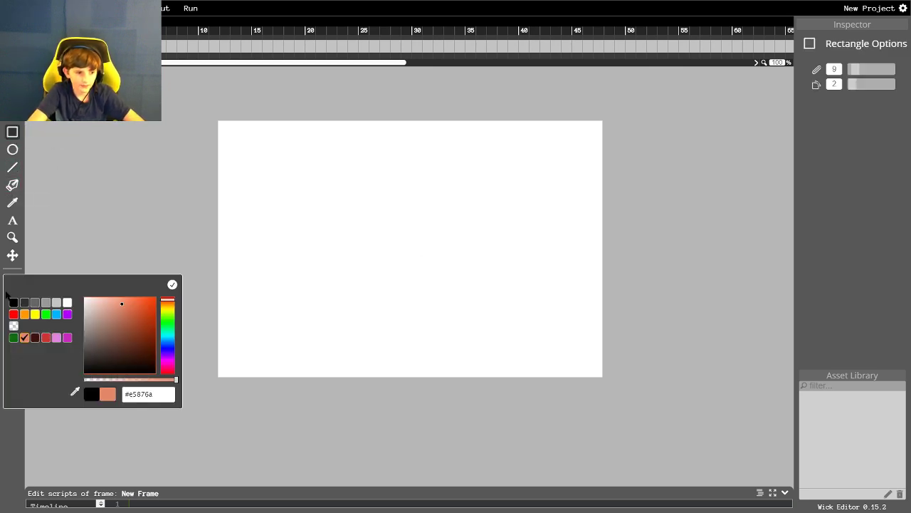
left_click(47, 302)
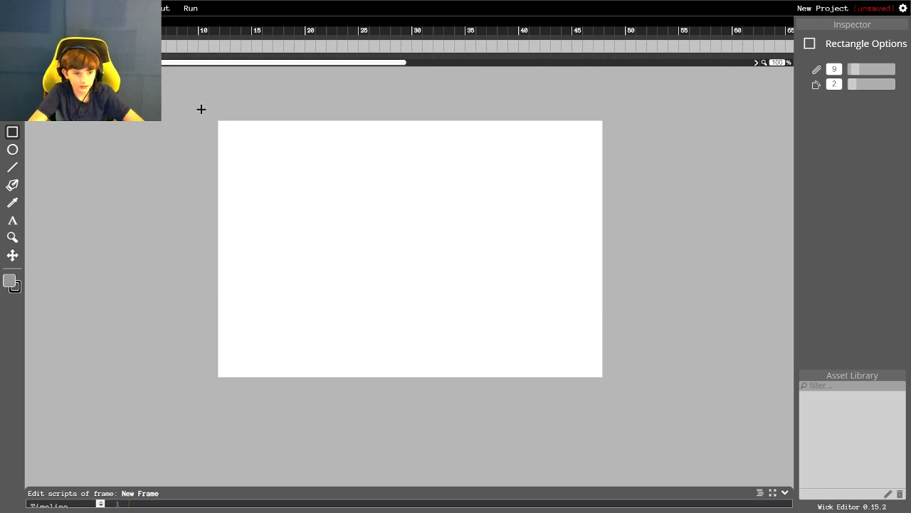
left_click_drag(200, 106, 626, 393)
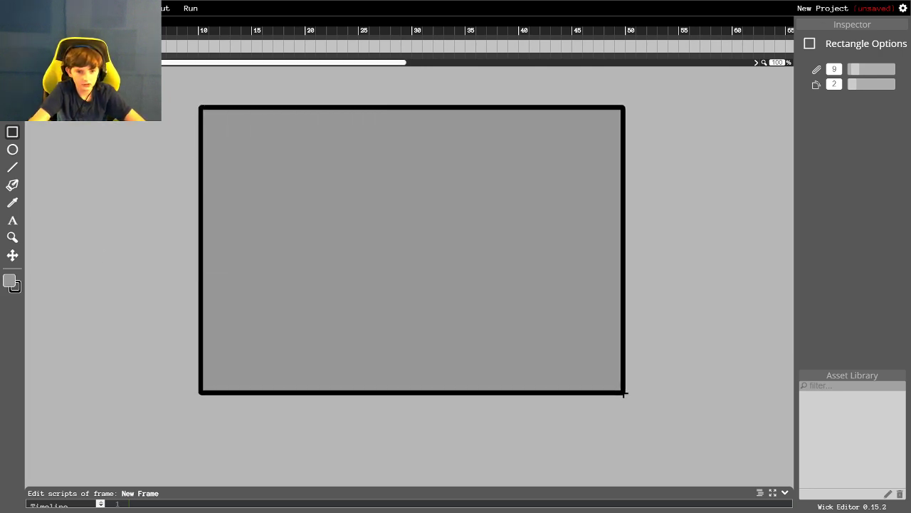
key("c")
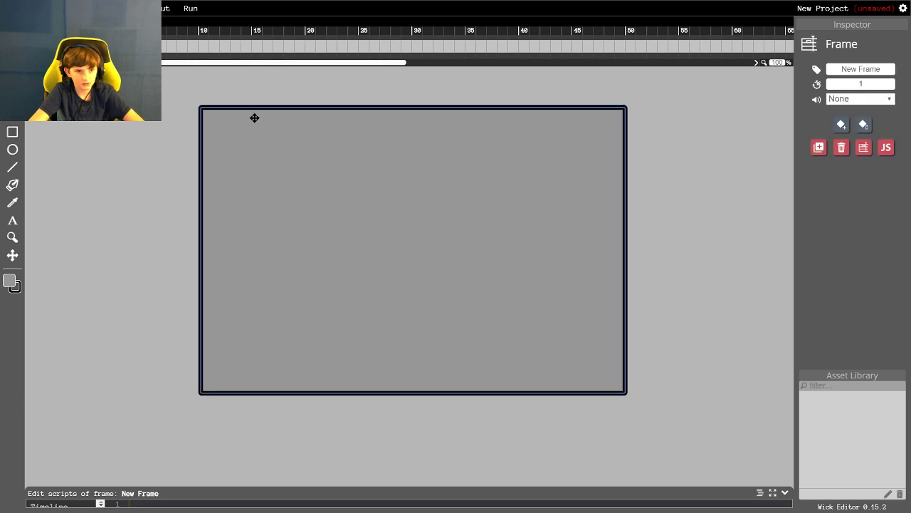
left_click(232, 110)
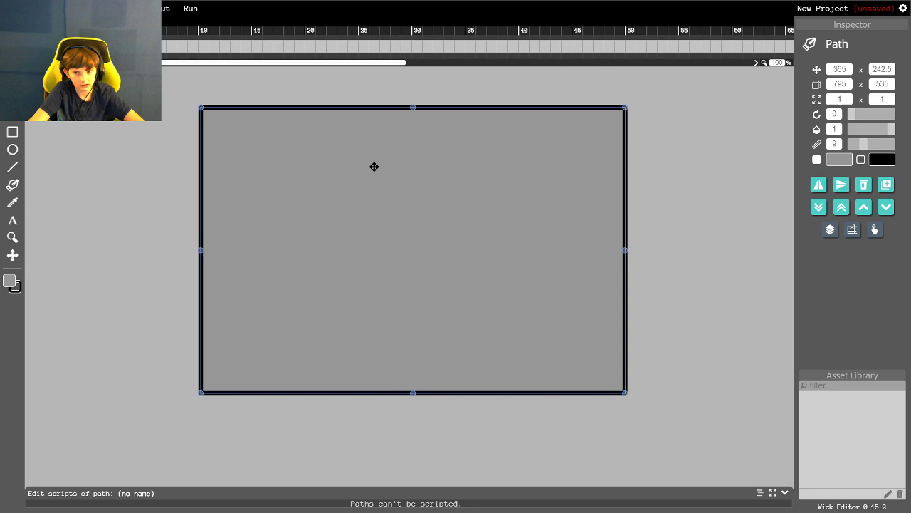
Step: Convert the grey rectangle into a clip named New Clip
right_click(399, 205)
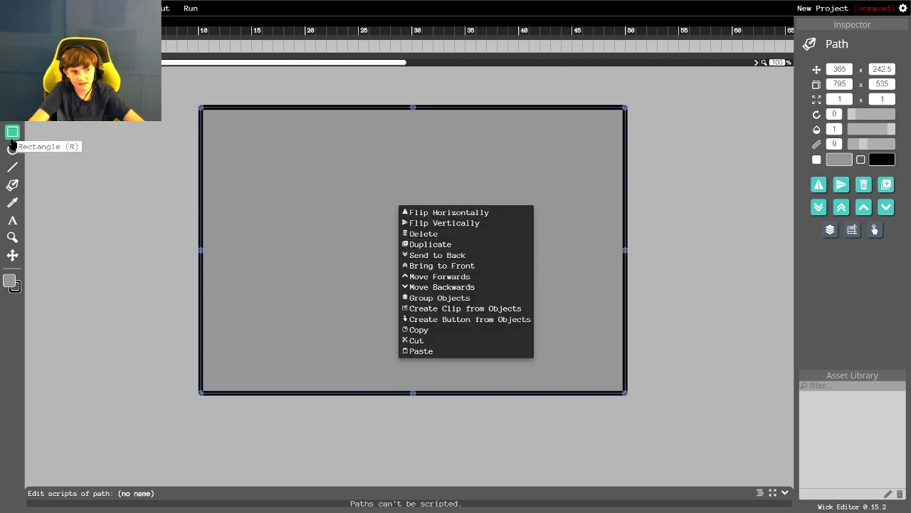
left_click(454, 308)
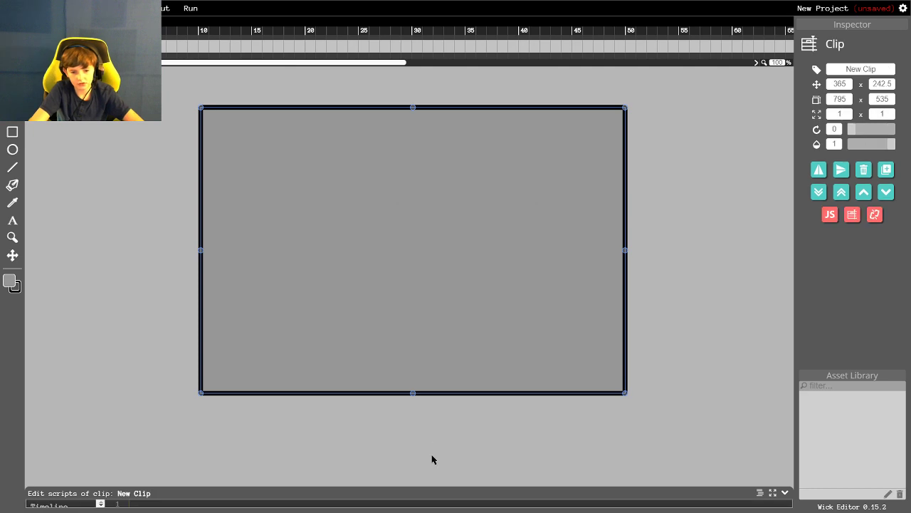
mouse_move(433, 502)
left_mouse_down()
mouse_move(421, 335)
mouse_move(407, 475)
mouse_move(415, 503)
left_mouse_up()
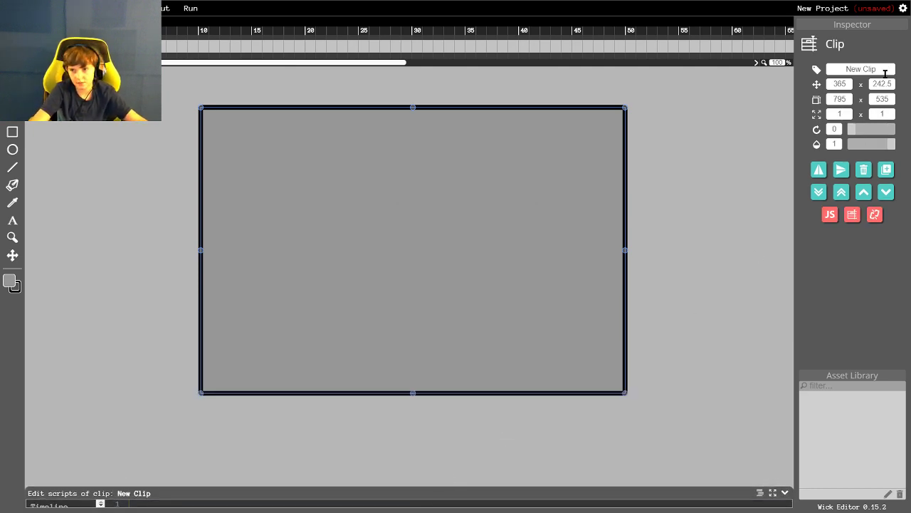
left_click(885, 71)
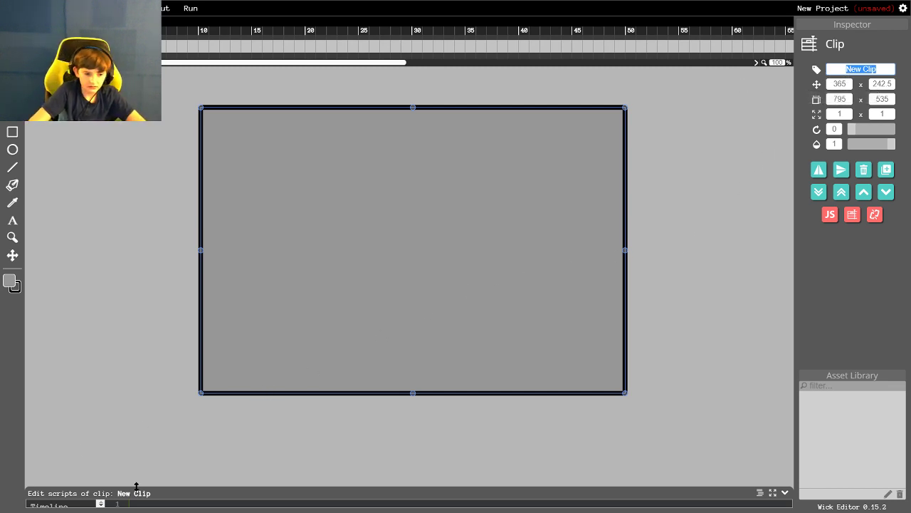
Step: Type stop() into the clip's script, erase it, and collapse the script area
left_click_drag(132, 497, 107, 322)
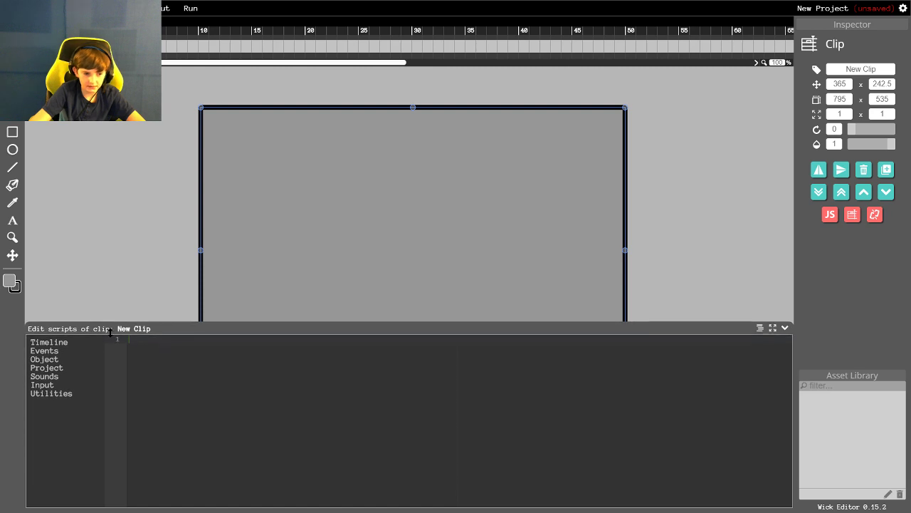
left_click(150, 356)
type("stop()")
key("BackSpace")
key("BackSpace")
key("BackSpace")
key("BackSpace")
key("BackSpace")
key("BackSpace")
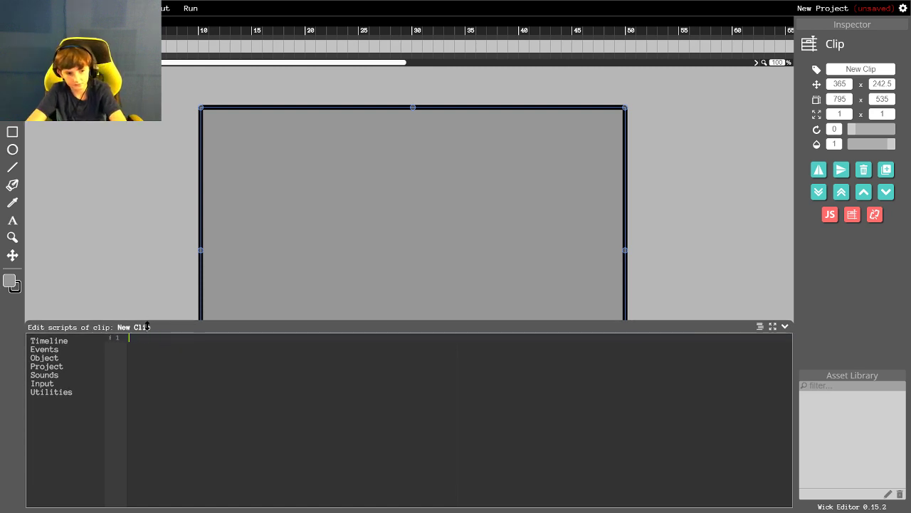
left_click_drag(147, 326, 147, 493)
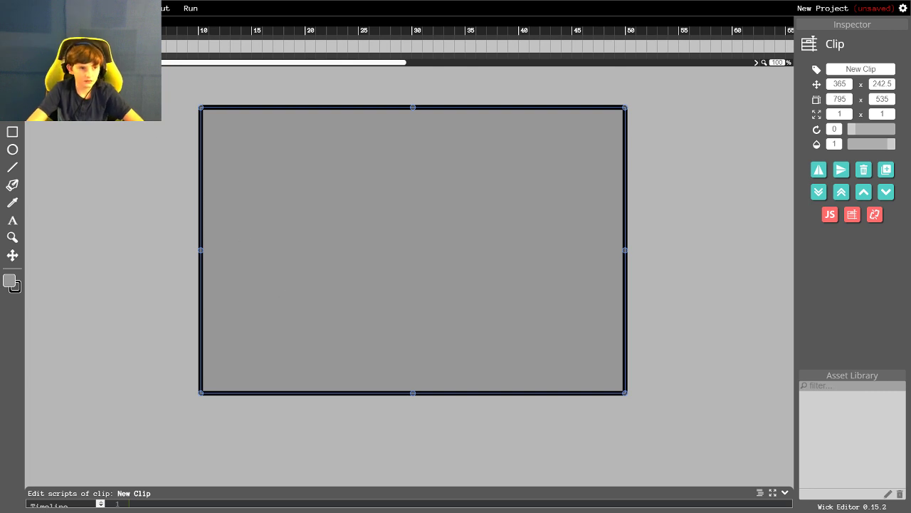
Step: Enter New Clip to edit its gray rectangle, selecting its frame and clearing the selection
double_click(413, 227)
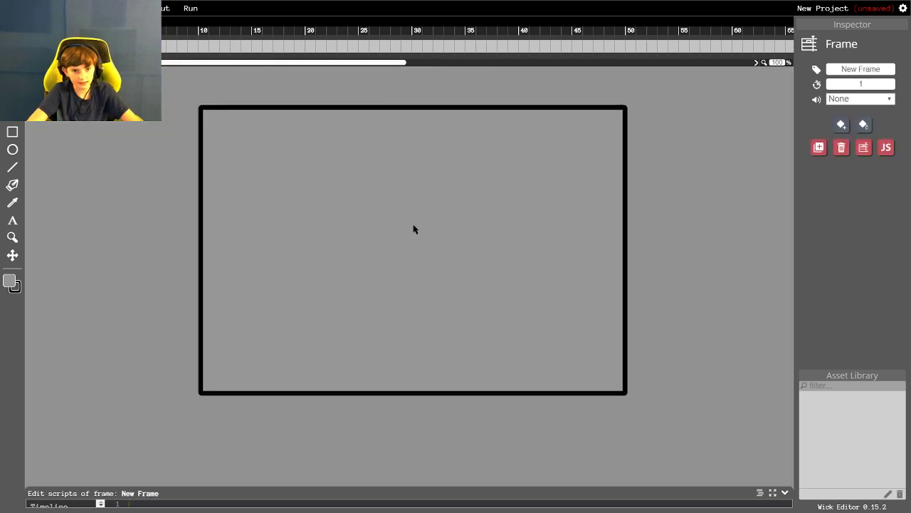
left_click(240, 148)
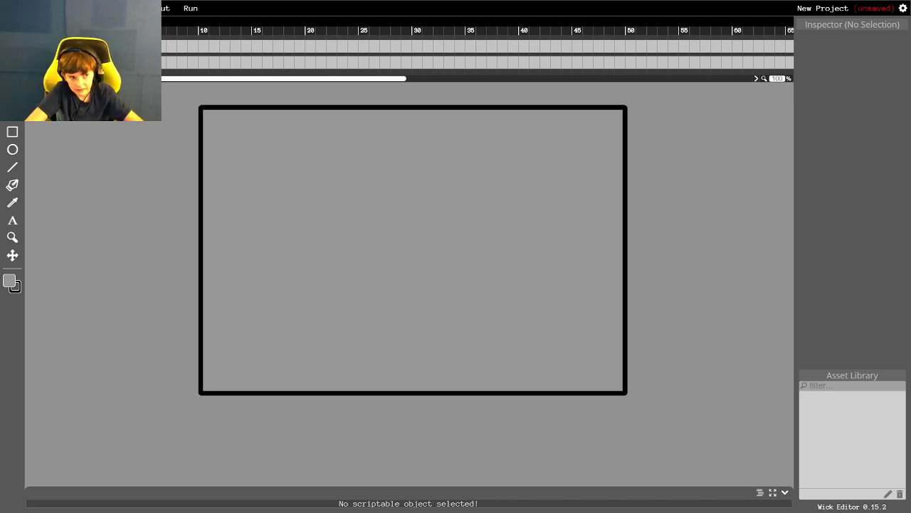
left_click(107, 46)
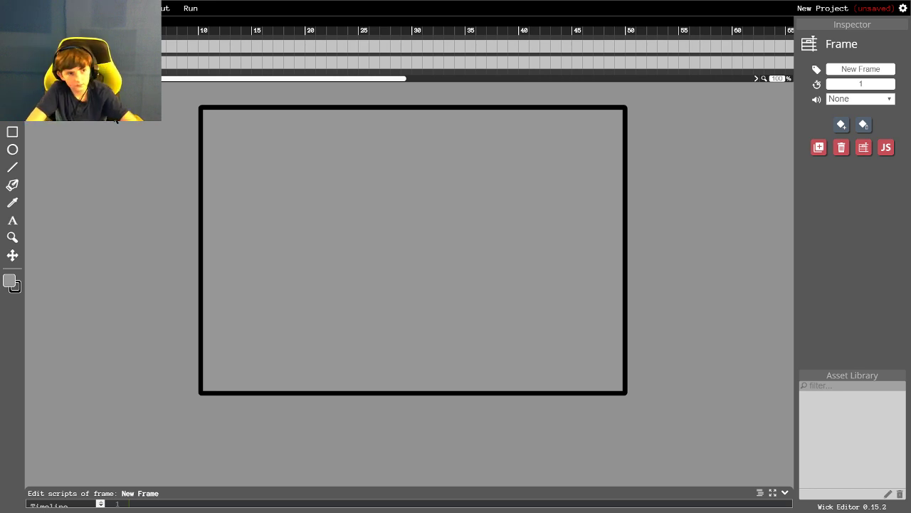
key("Escape")
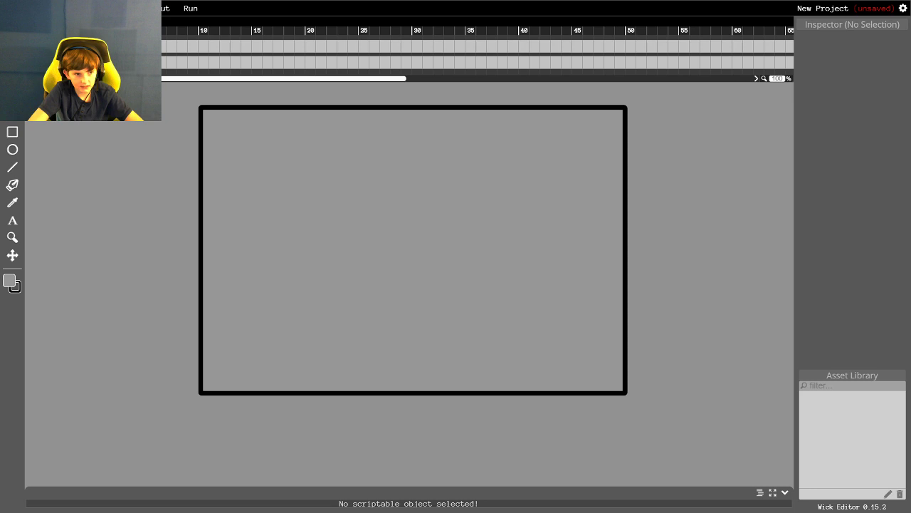
Step: Draw a large yellow-filled ellipse over the rectangle's left side
left_click(107, 46)
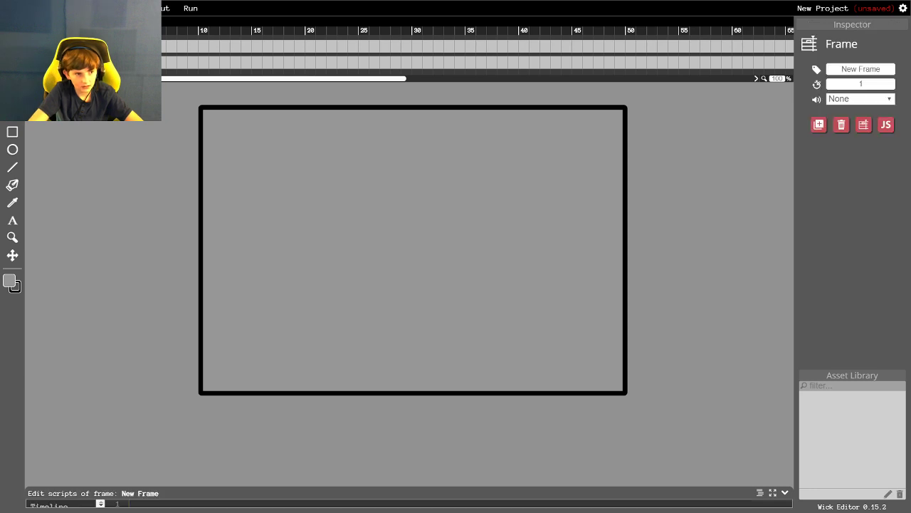
left_click(10, 133)
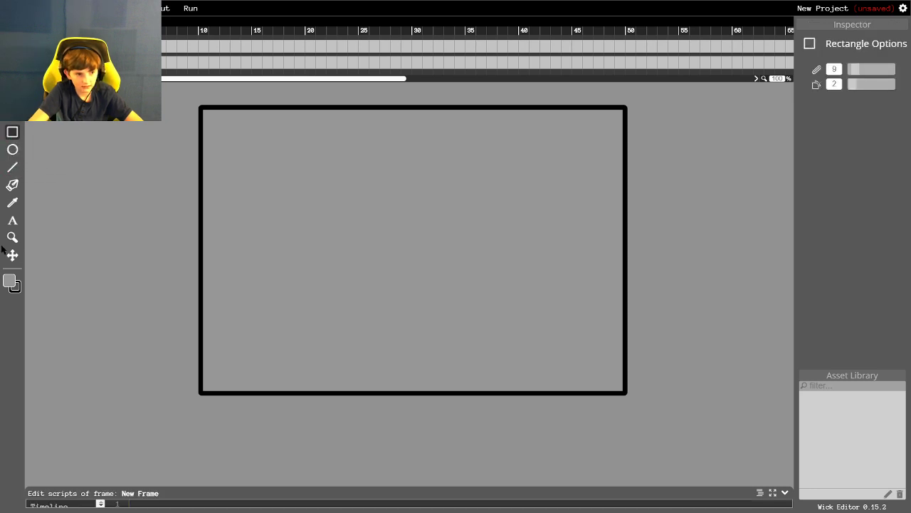
left_click(10, 281)
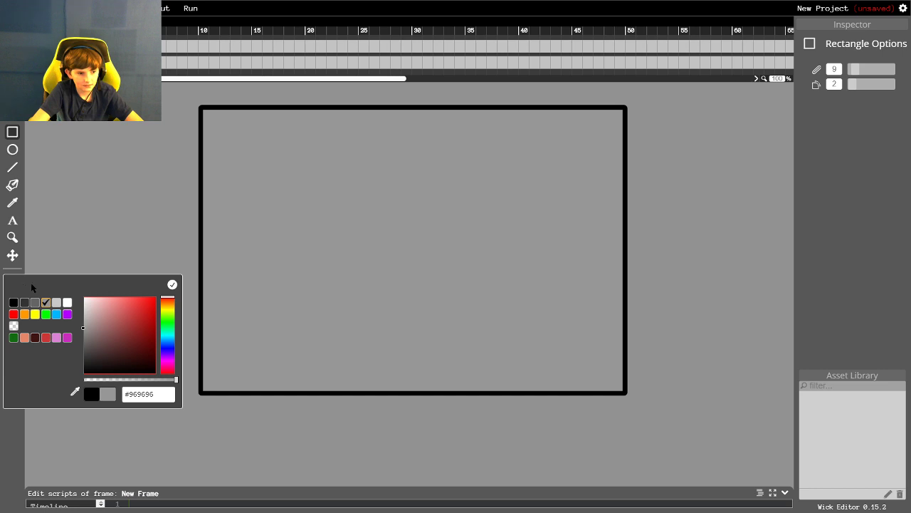
left_click(172, 284)
left_click(13, 149)
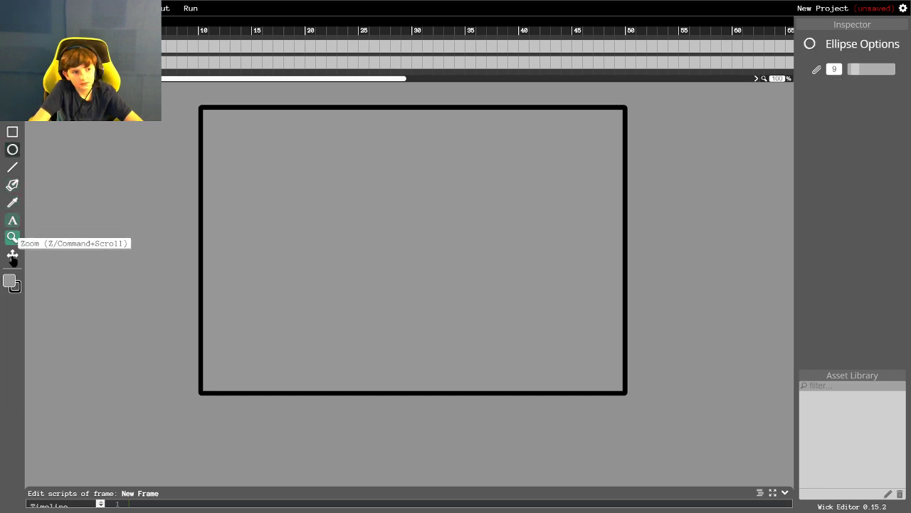
left_click(8, 282)
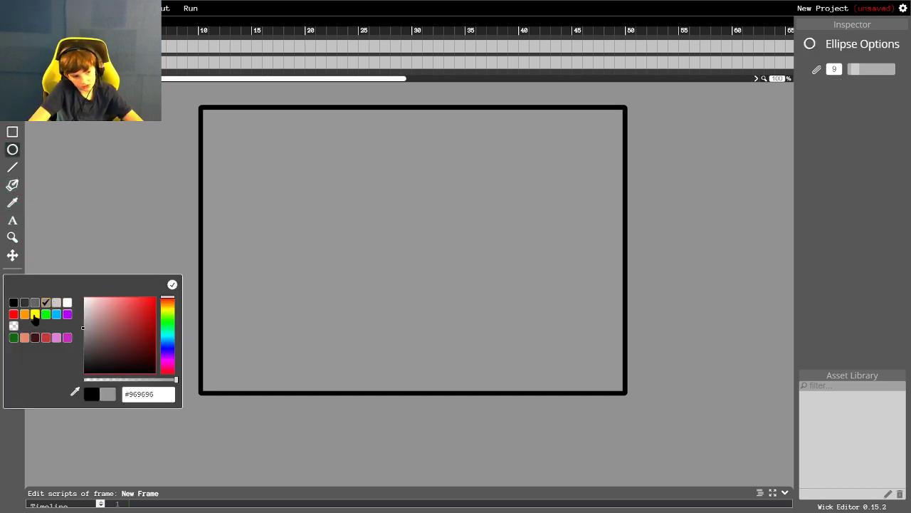
left_click(35, 314)
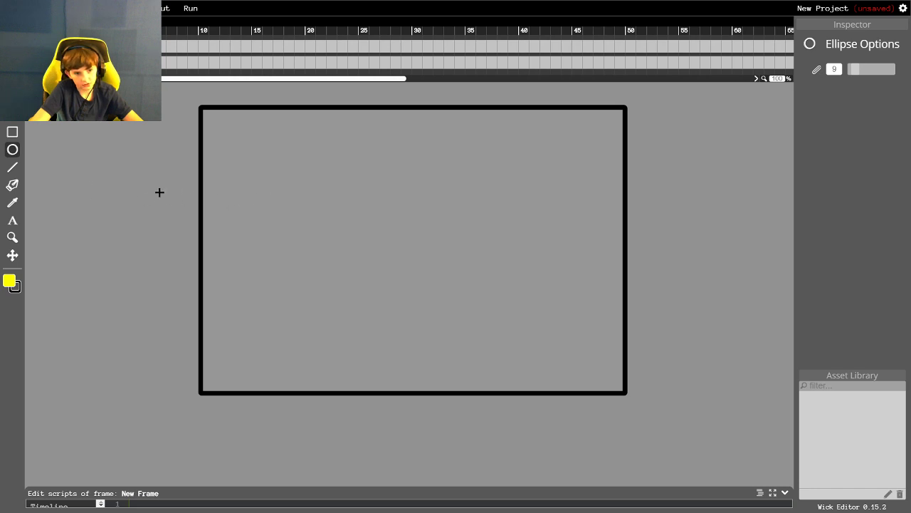
mouse_move(173, 160)
left_mouse_down()
mouse_move(244, 262)
mouse_move(338, 297)
mouse_move(354, 316)
mouse_move(368, 309)
mouse_move(361, 327)
left_mouse_up()
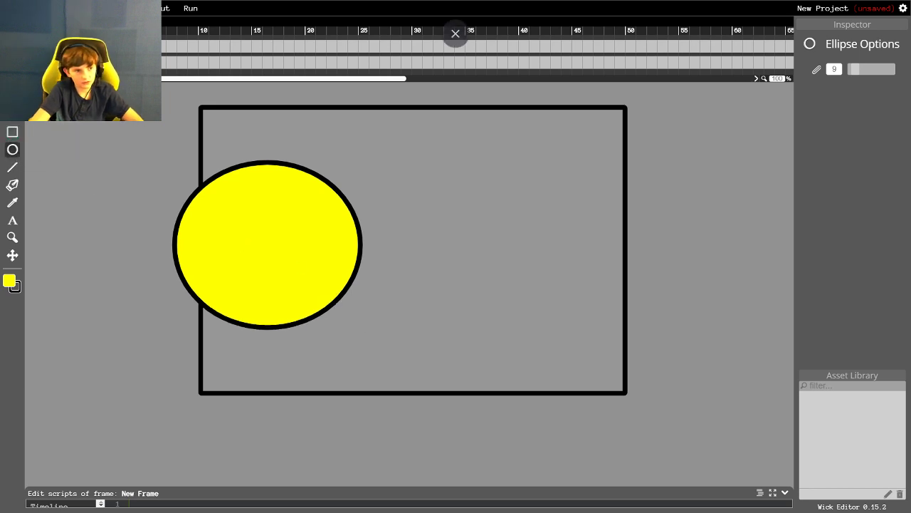
Step: Move the yellow ellipse just left of the grey rectangle and deselect it
key("c")
left_click(349, 218)
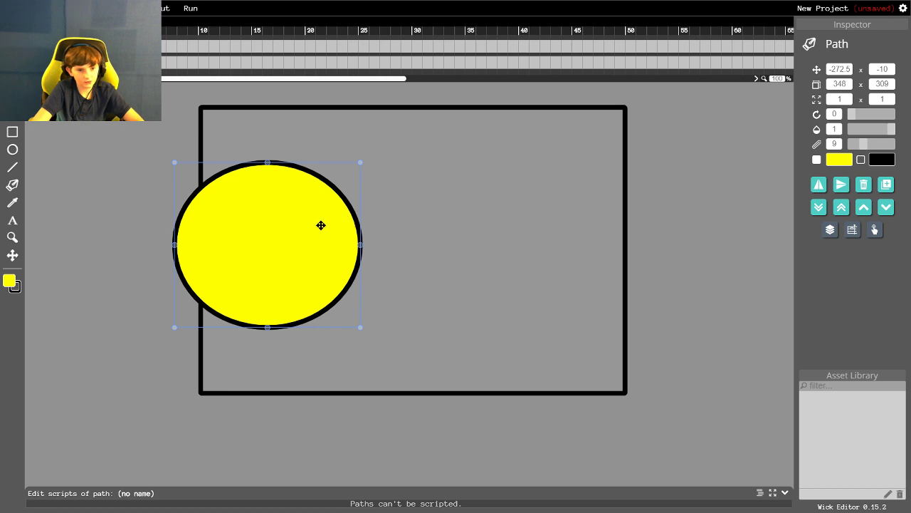
left_click_drag(321, 225, 157, 228)
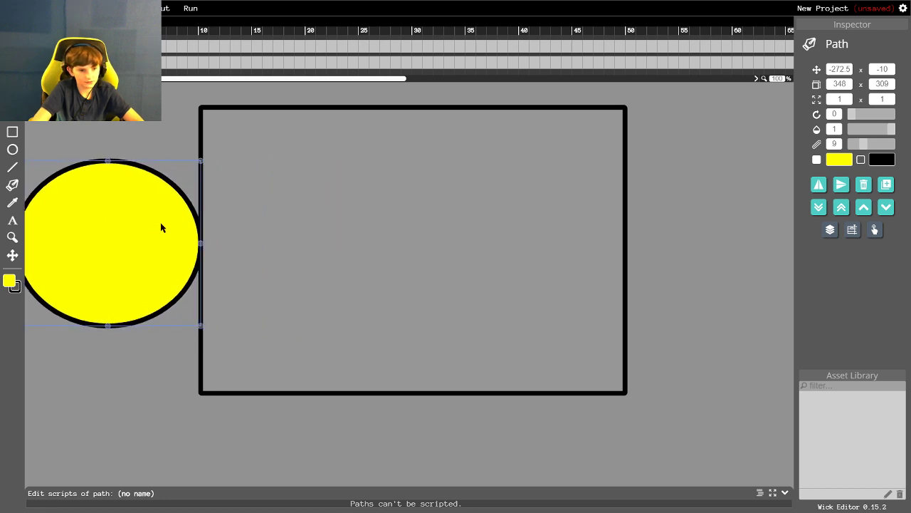
scroll(163, 221, "down", 2)
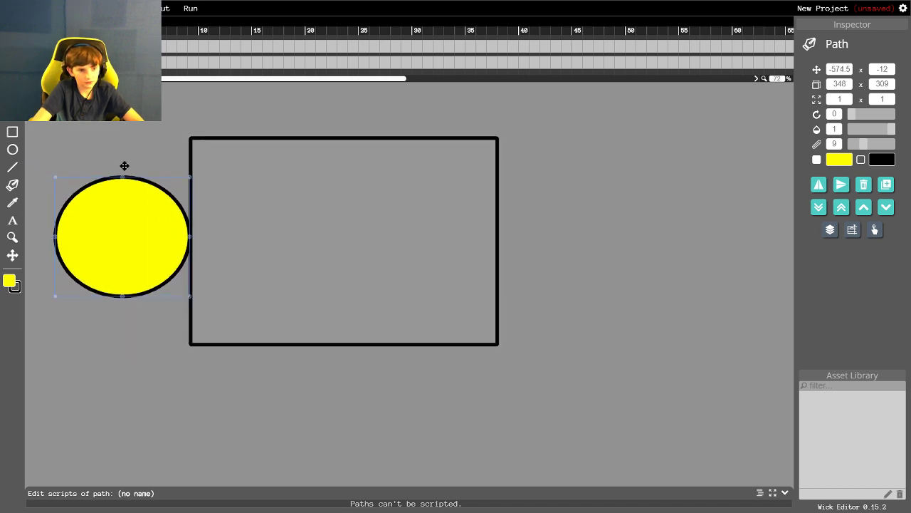
left_click(113, 131)
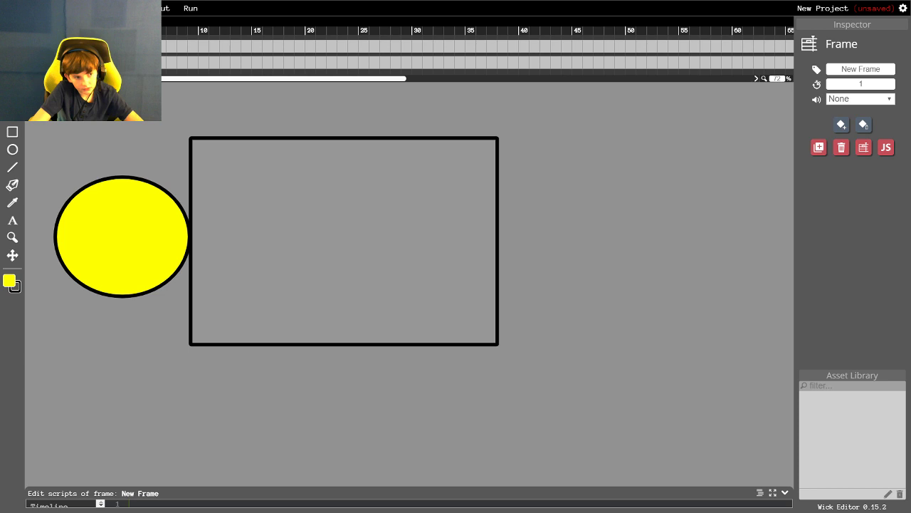
Step: Draw a small yellow head and a black-outlined triangular beak on the body
left_click(12, 150)
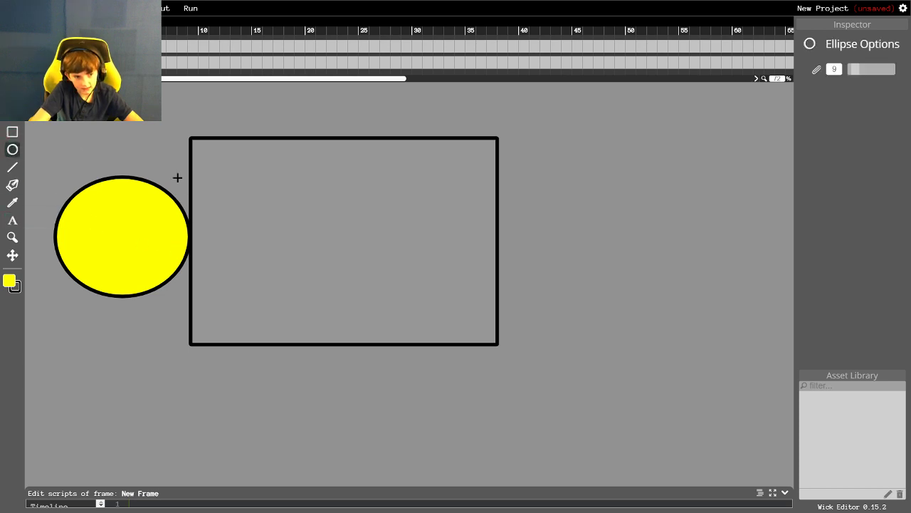
left_click_drag(142, 153, 199, 205)
left_click(11, 169)
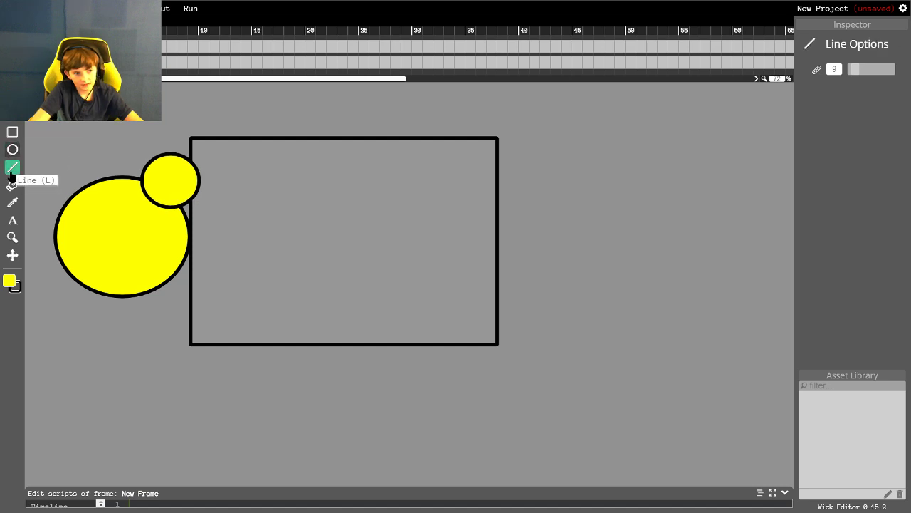
left_click(13, 288)
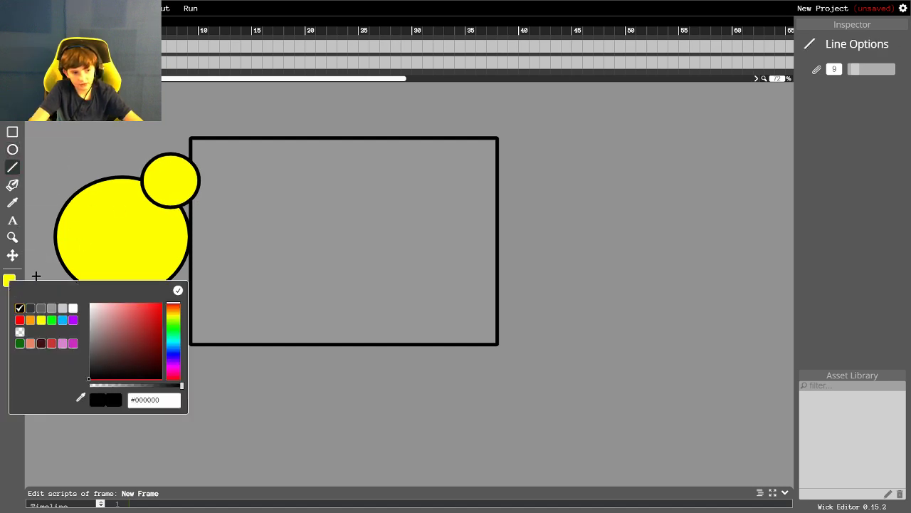
left_click(20, 309)
left_click(15, 288)
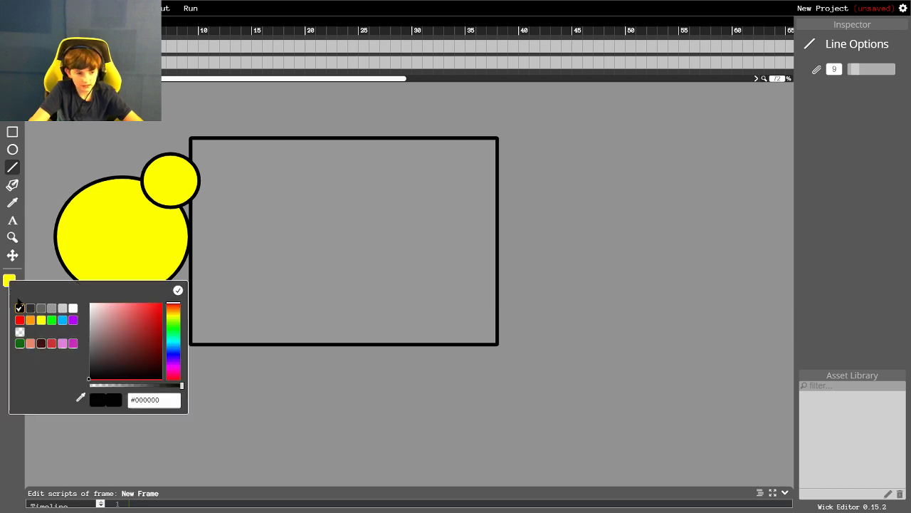
left_click(17, 313)
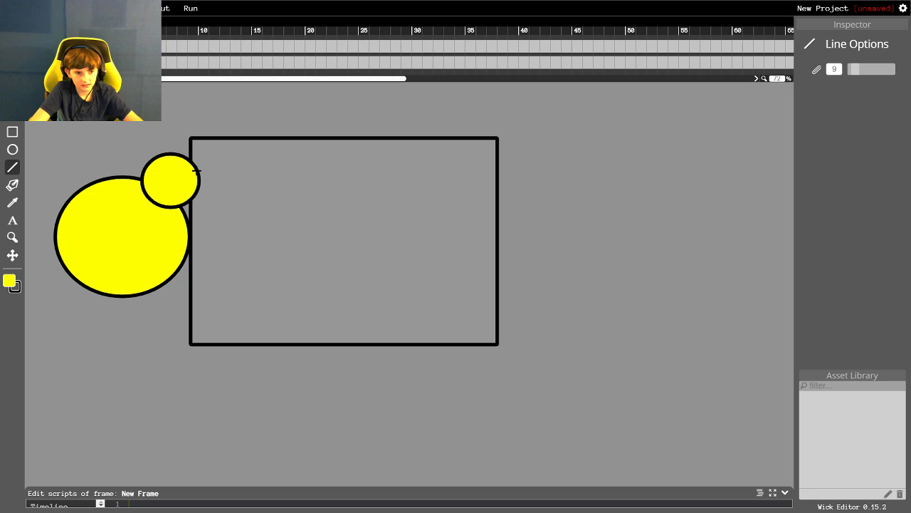
left_click_drag(197, 171, 231, 190)
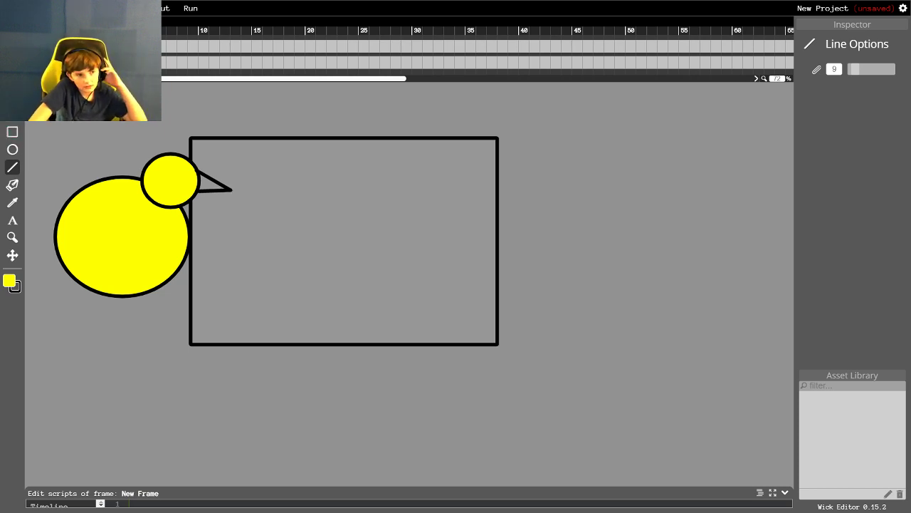
Step: Try filling the beak orange with the Fill bucket, then undo the fill
left_click(12, 203)
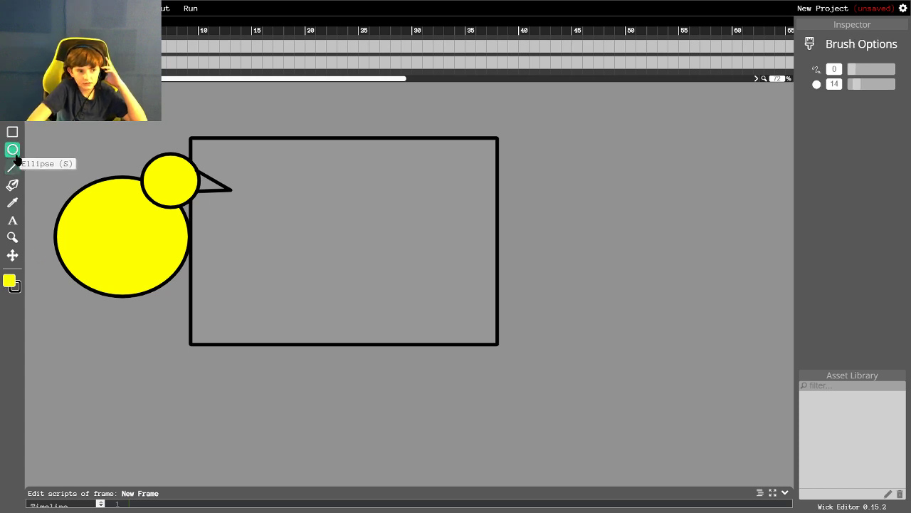
left_click(12, 184)
left_click(9, 280)
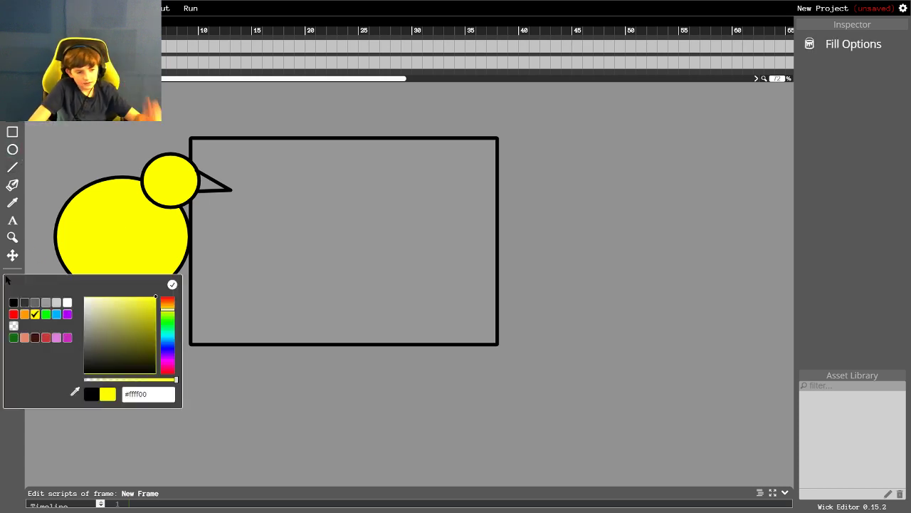
left_click(24, 314)
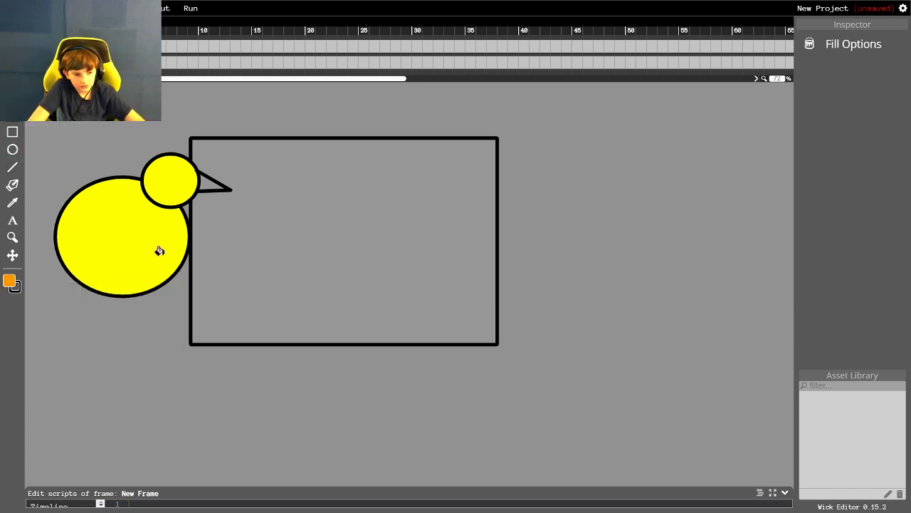
left_click(204, 182)
key("ctrl+z")
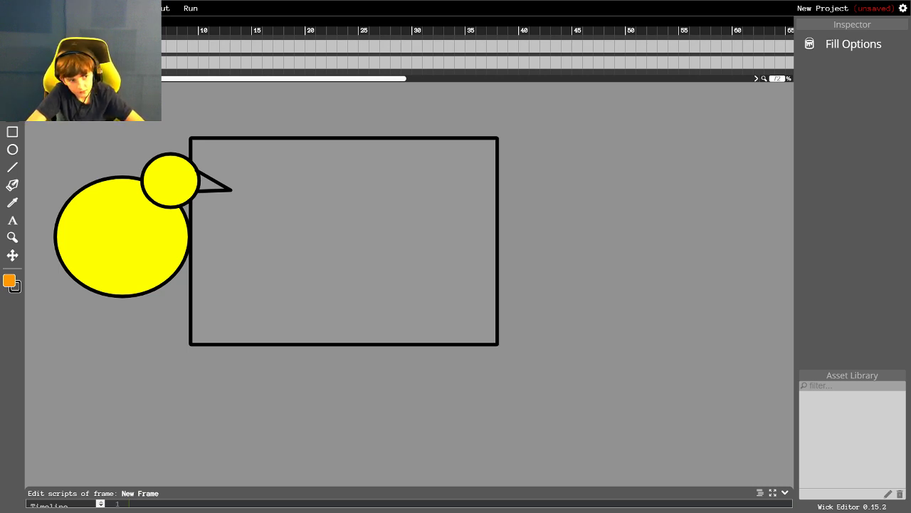
Step: Brush the beak orange, draw a white eye on the head, and set the fill to black
key("b")
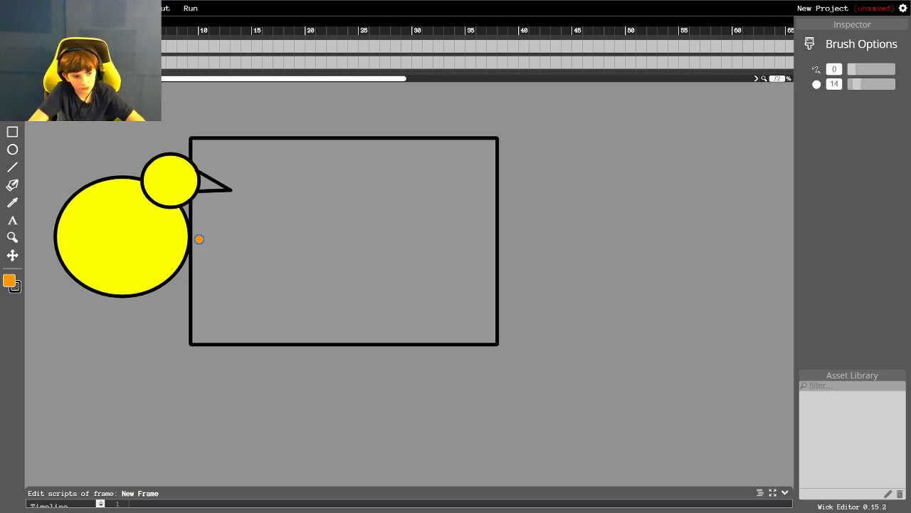
mouse_move(201, 175)
left_mouse_down()
mouse_move(226, 188)
mouse_move(204, 184)
left_mouse_up()
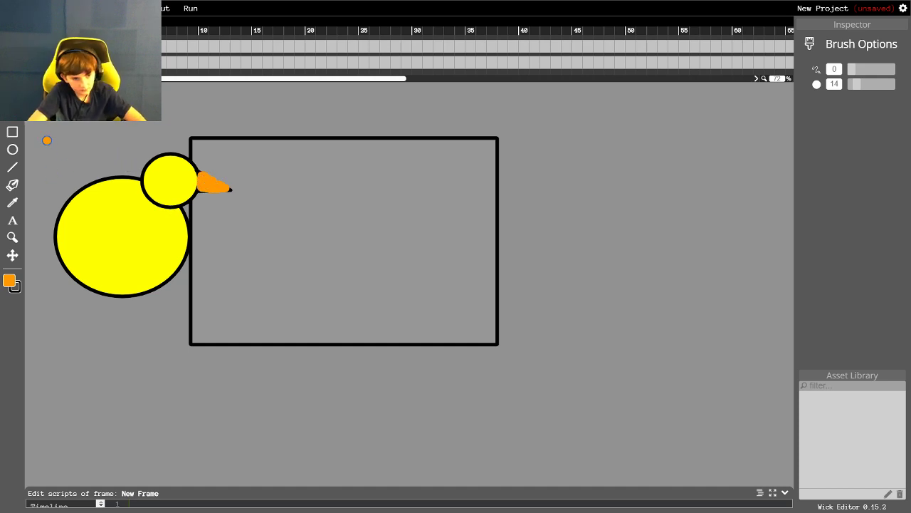
left_click(13, 148)
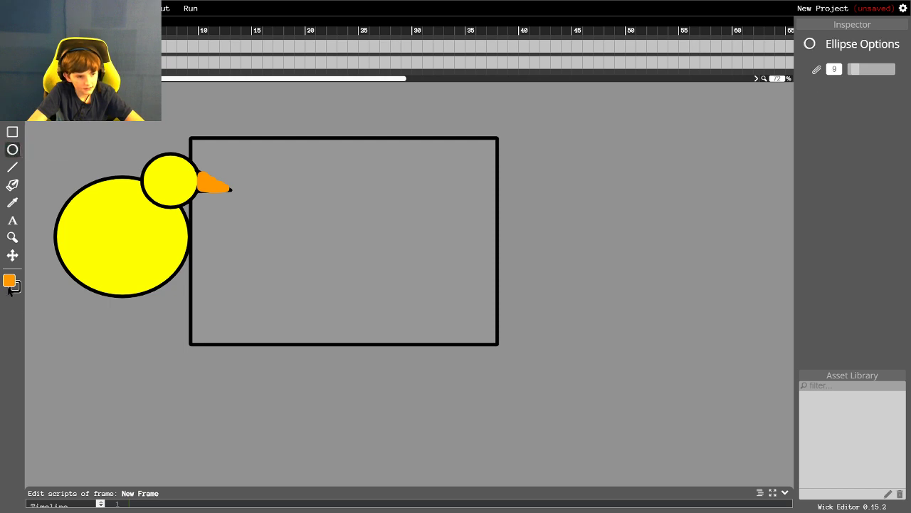
left_click(10, 281)
left_click(66, 302)
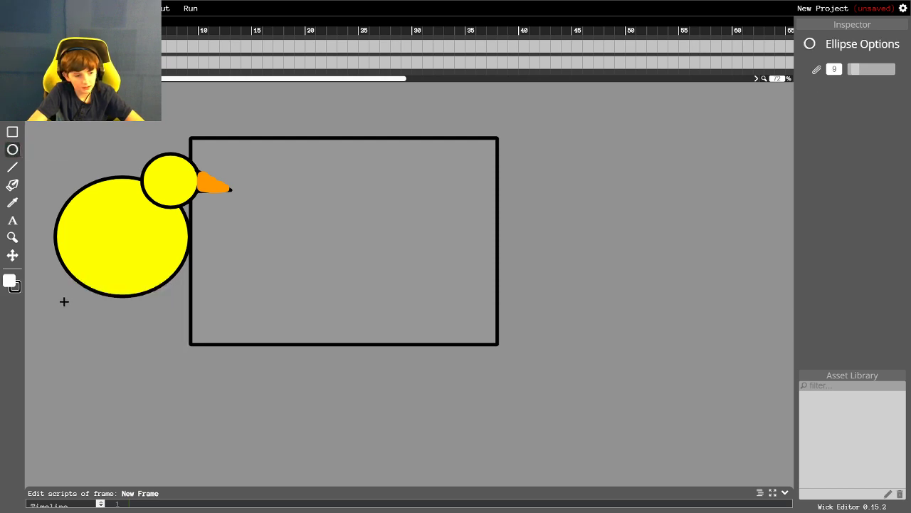
left_click_drag(168, 161, 190, 181)
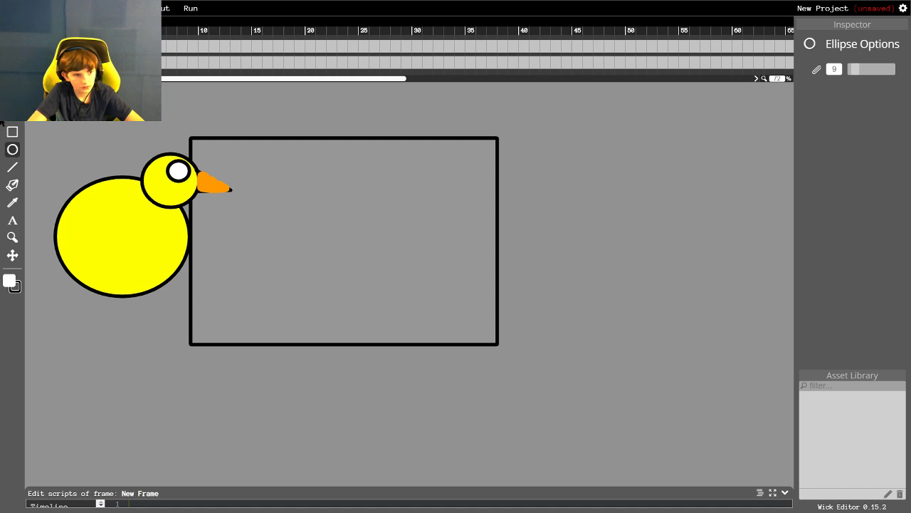
left_click(11, 281)
left_click(15, 302)
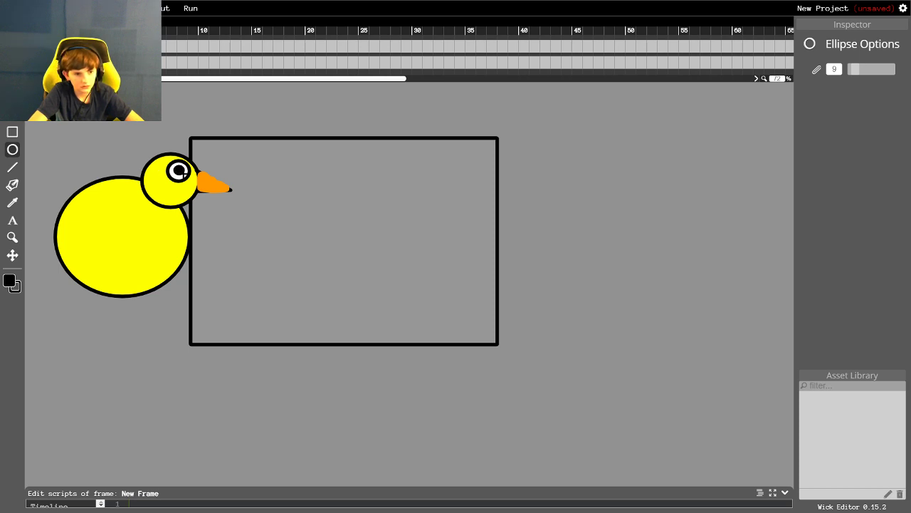
Step: Draw a black zigzag line across the chick's yellow body with the Line tool
left_click(12, 166)
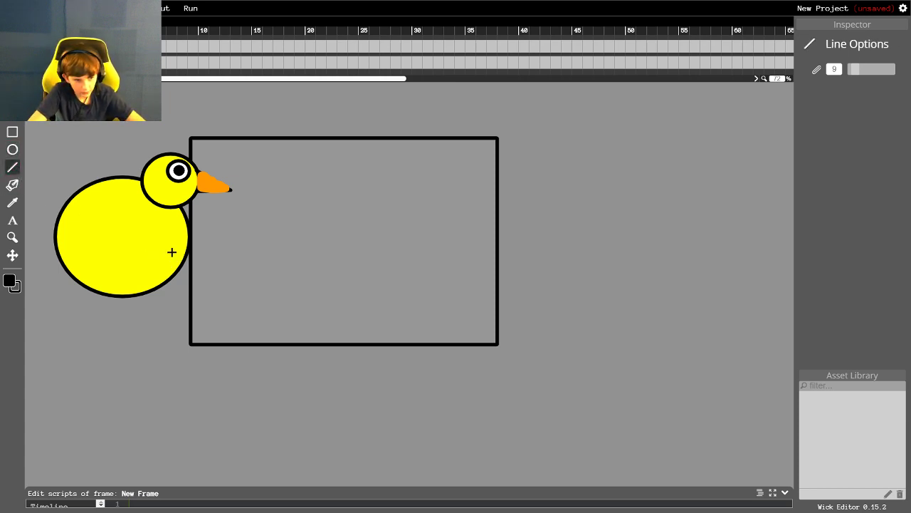
mouse_move(158, 232)
left_mouse_down()
mouse_move(98, 206)
mouse_move(85, 209)
mouse_move(85, 226)
mouse_move(83, 215)
mouse_move(87, 230)
mouse_move(104, 218)
mouse_move(105, 242)
mouse_move(118, 222)
mouse_move(120, 242)
mouse_move(144, 233)
mouse_move(145, 247)
mouse_move(155, 234)
left_mouse_up()
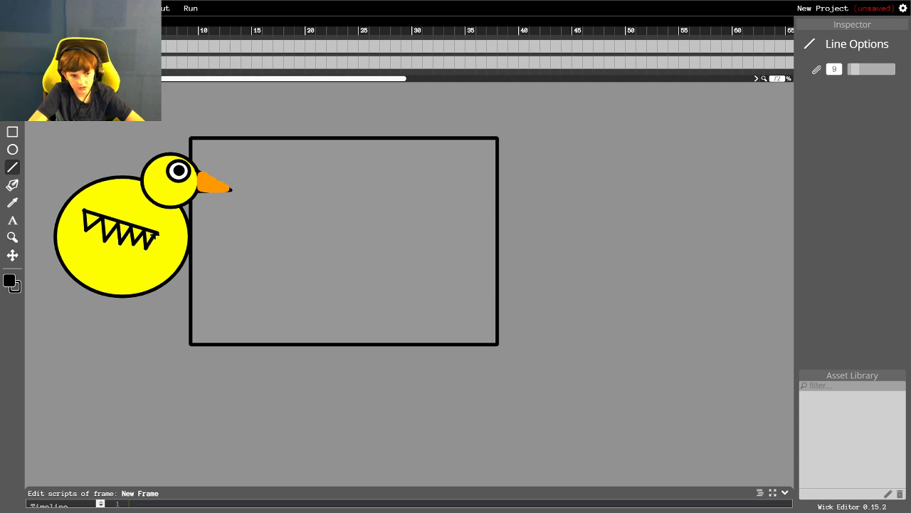
Step: Draw two orange leg lines below the body, each with a toe line
left_click(14, 287)
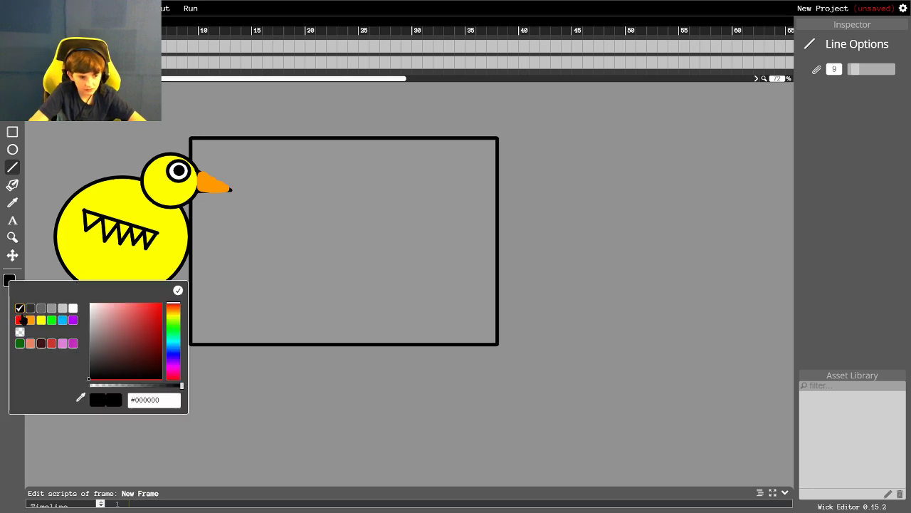
left_click(56, 305)
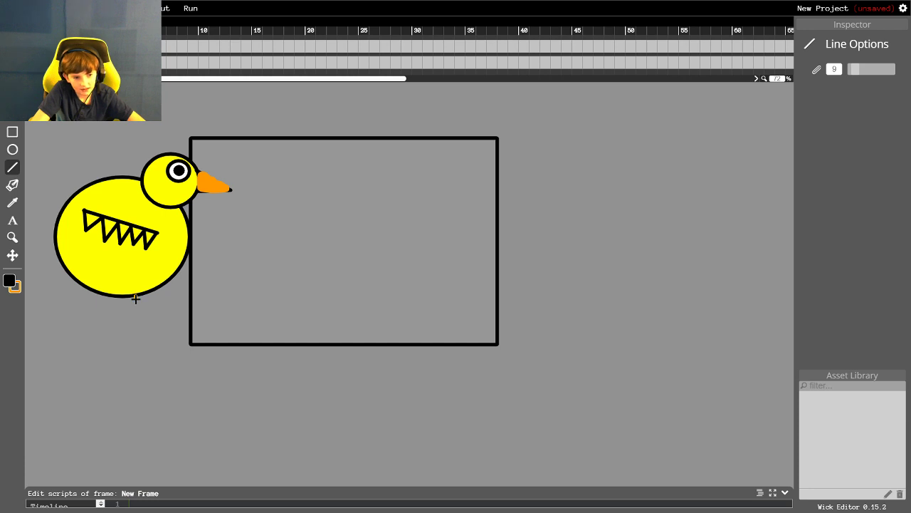
left_click_drag(135, 298, 159, 343)
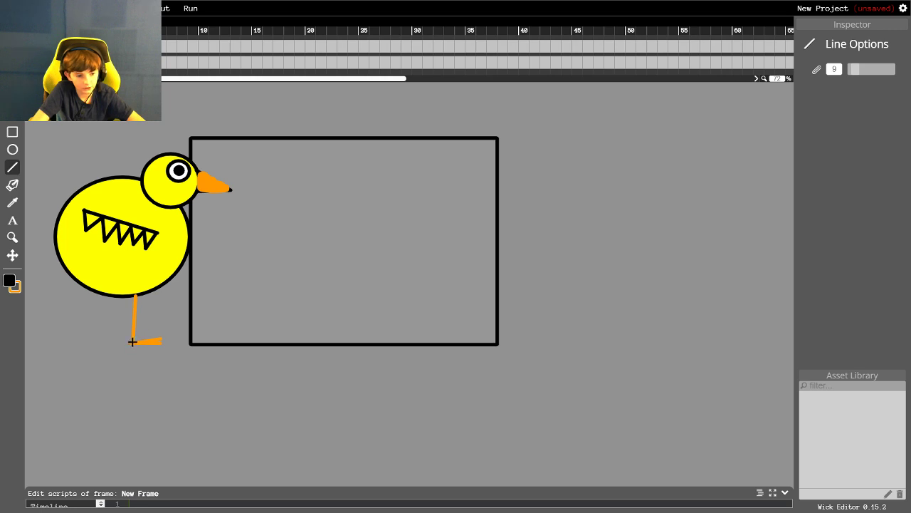
left_click_drag(133, 342, 158, 347)
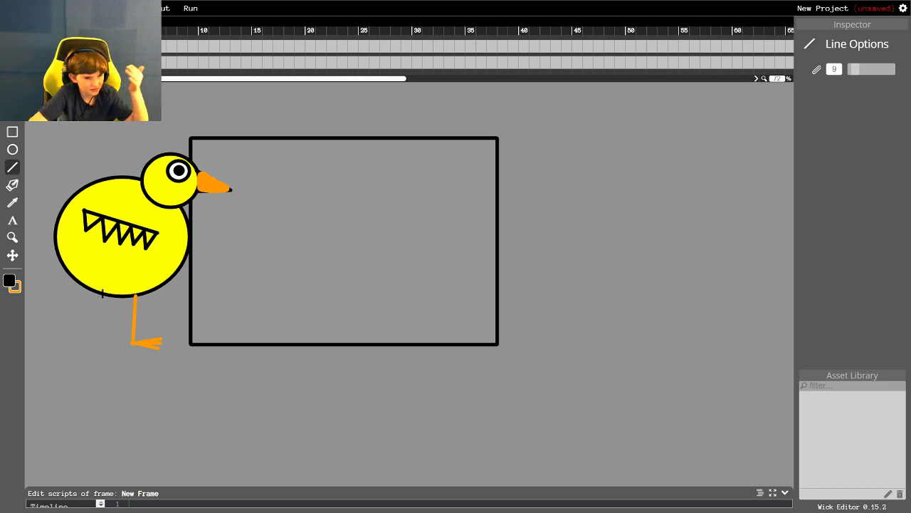
left_click_drag(104, 295, 125, 339)
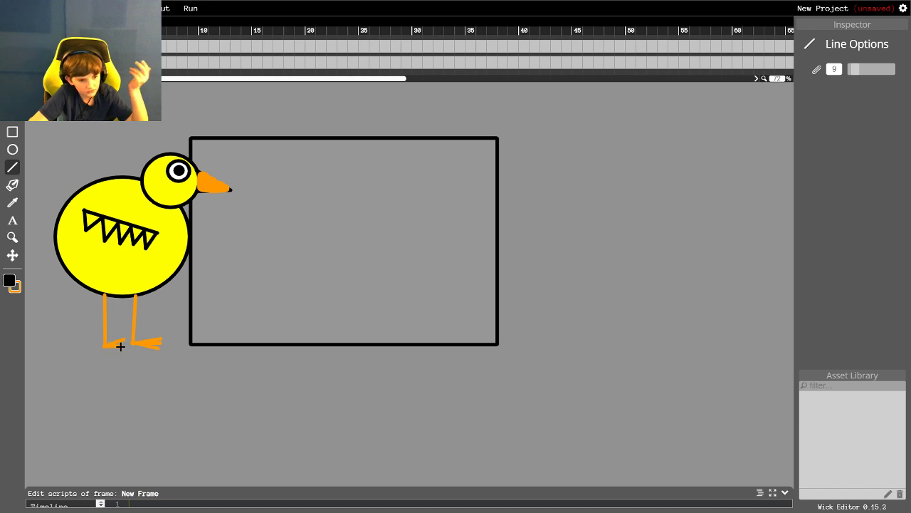
left_click_drag(104, 346, 116, 350)
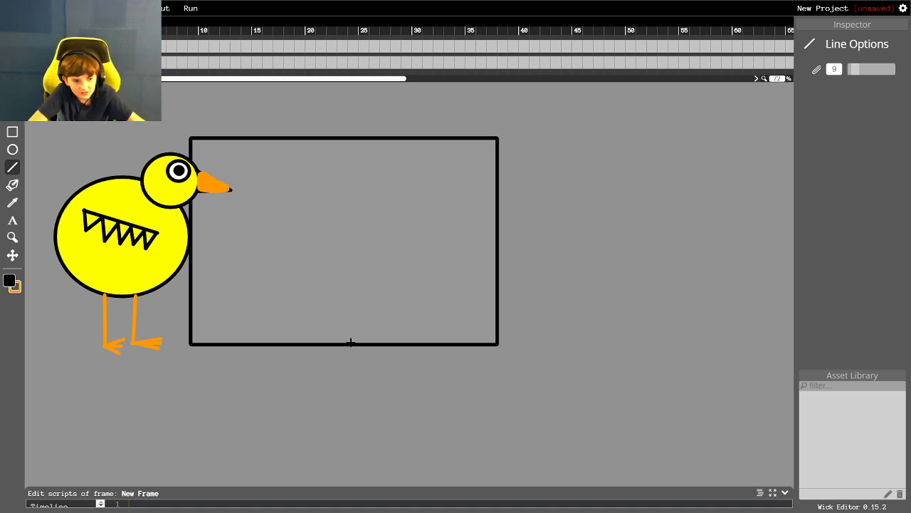
Step: Switch the stroke colour away from orange and reset the colour swatches
left_click(14, 286)
left_click(19, 311)
left_click(11, 285)
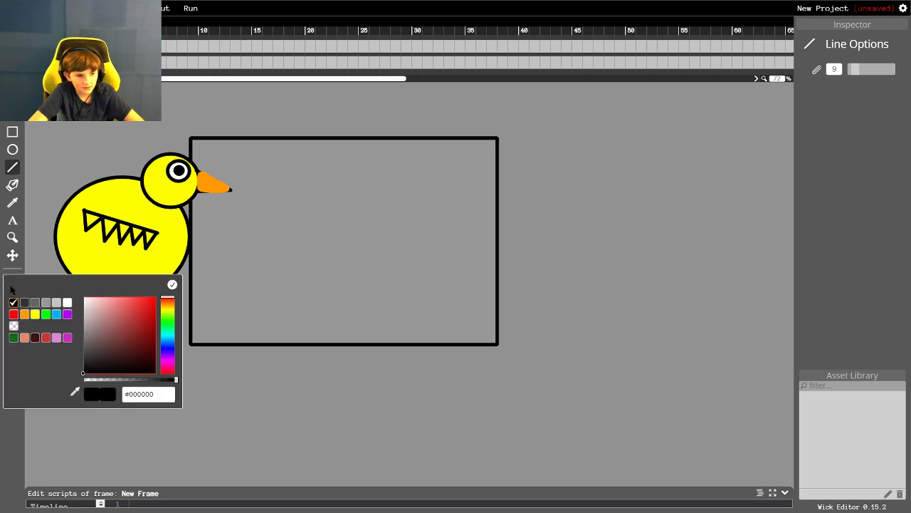
left_click(34, 301)
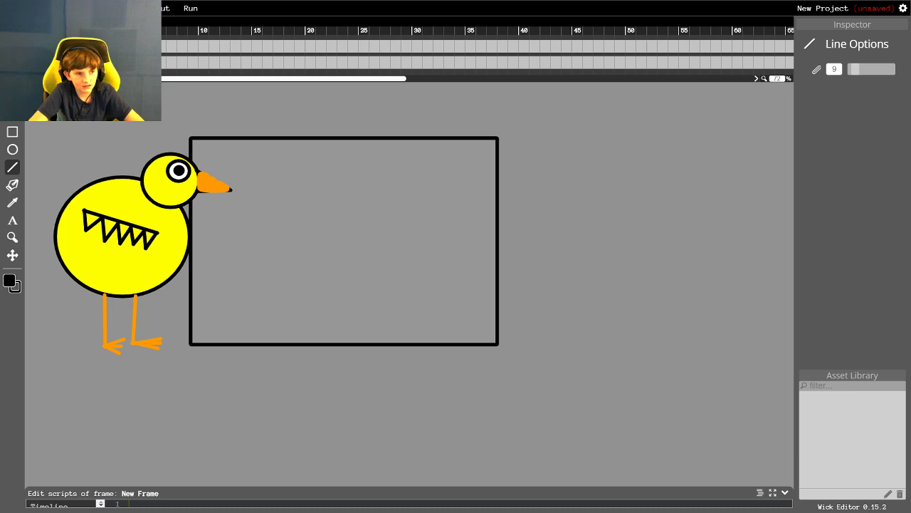
Step: Select both feet, both legs, the body, the head and the beak together
key("c")
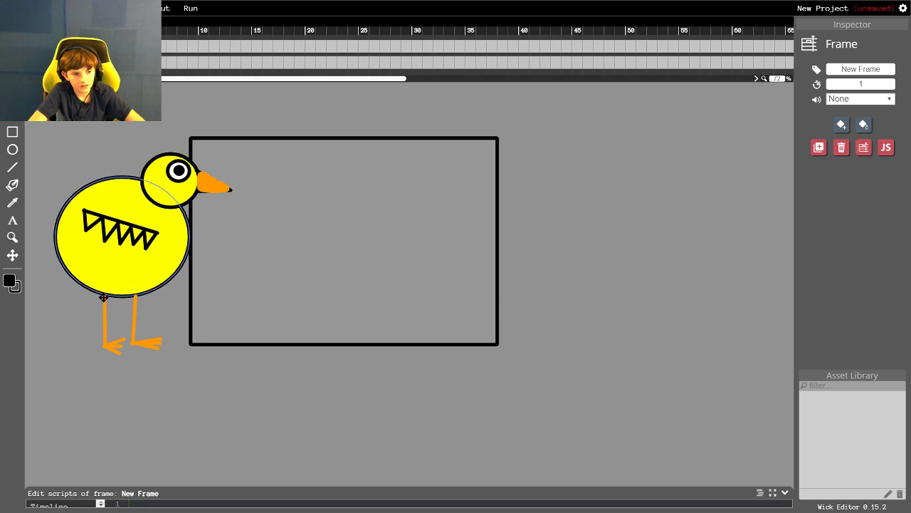
left_click(118, 349)
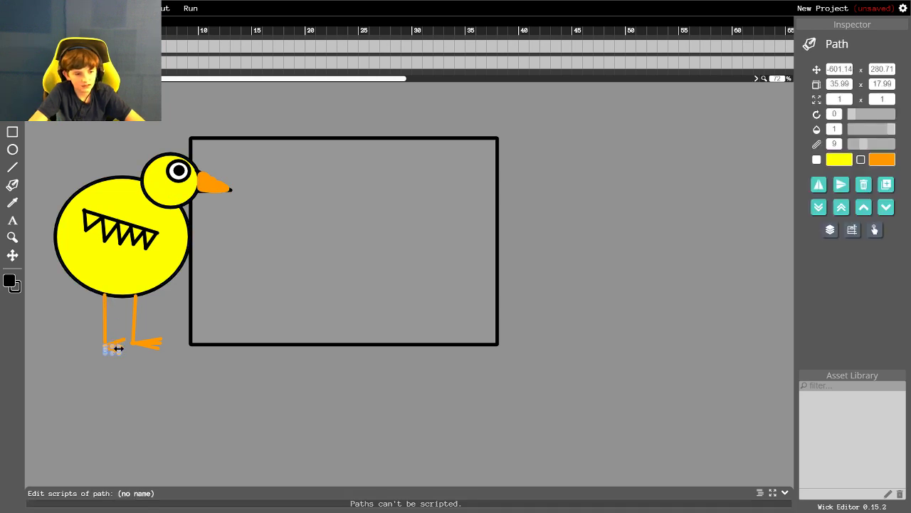
left_click(104, 315, "shift")
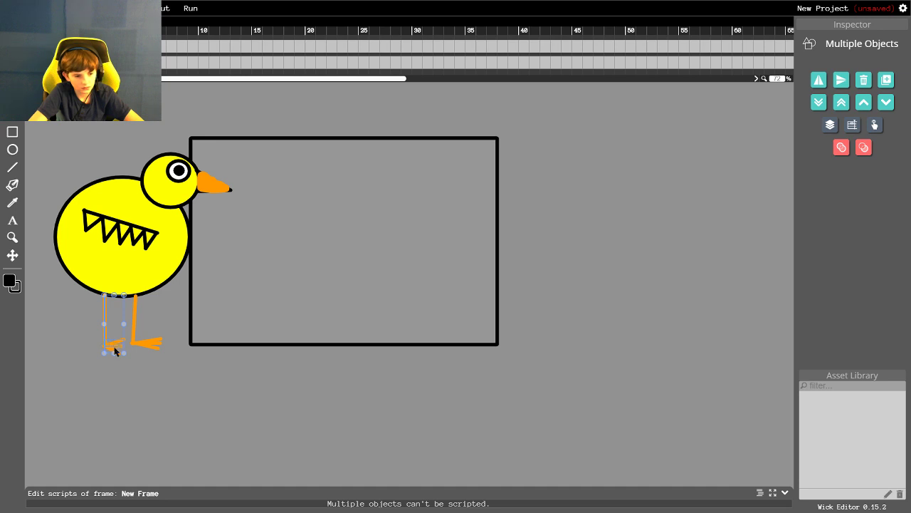
left_click(134, 319, "shift")
left_click(158, 342, "shift")
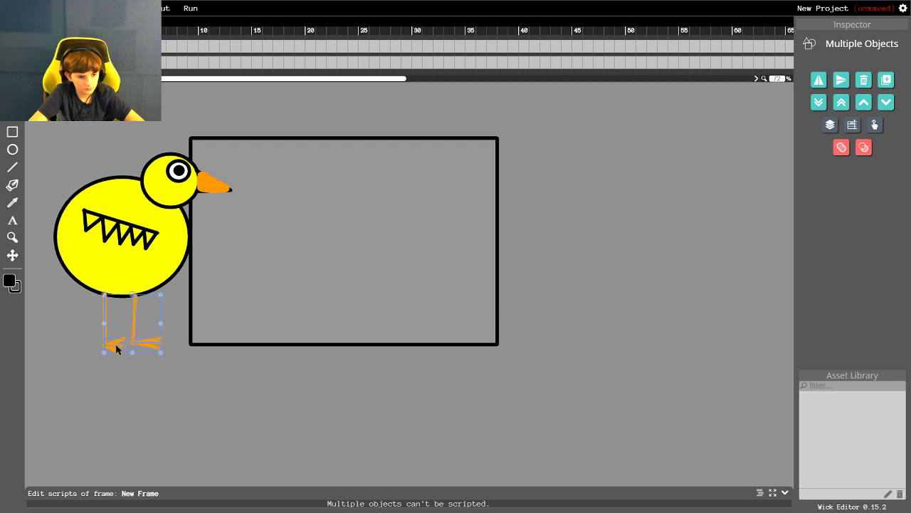
left_click(117, 292, "shift")
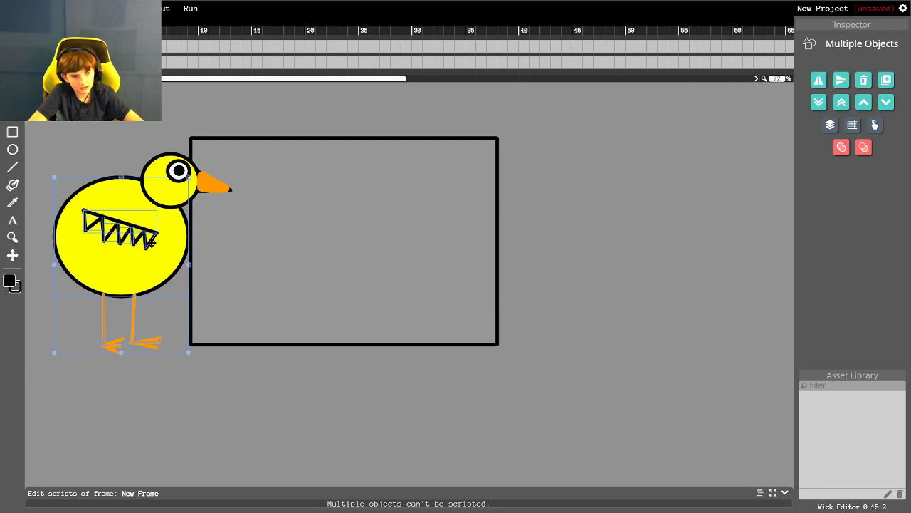
left_click(166, 202, "shift")
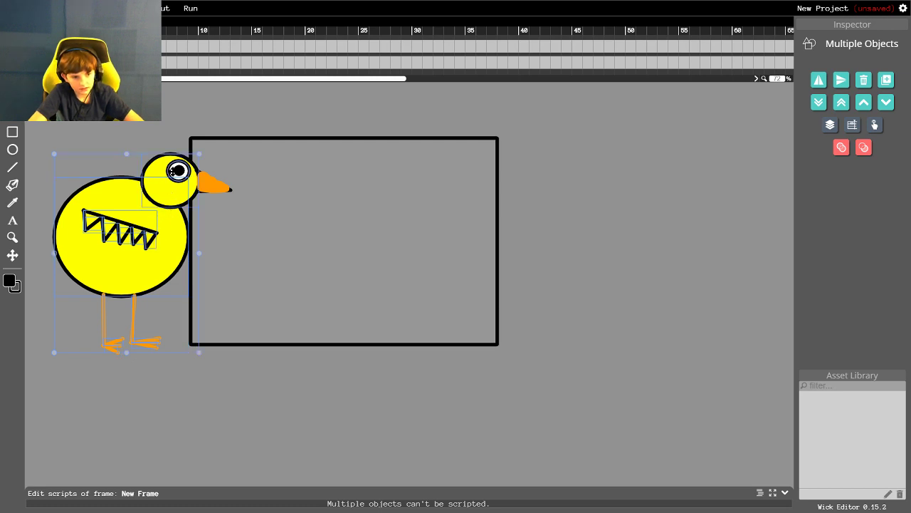
left_click(215, 185, "shift")
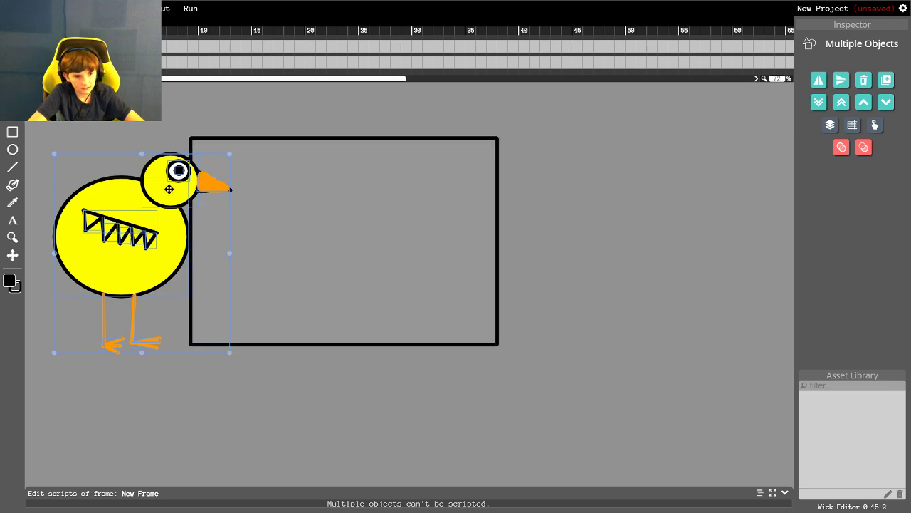
Step: Group the selected chick parts and name the group 'Chicken'
right_click(168, 189)
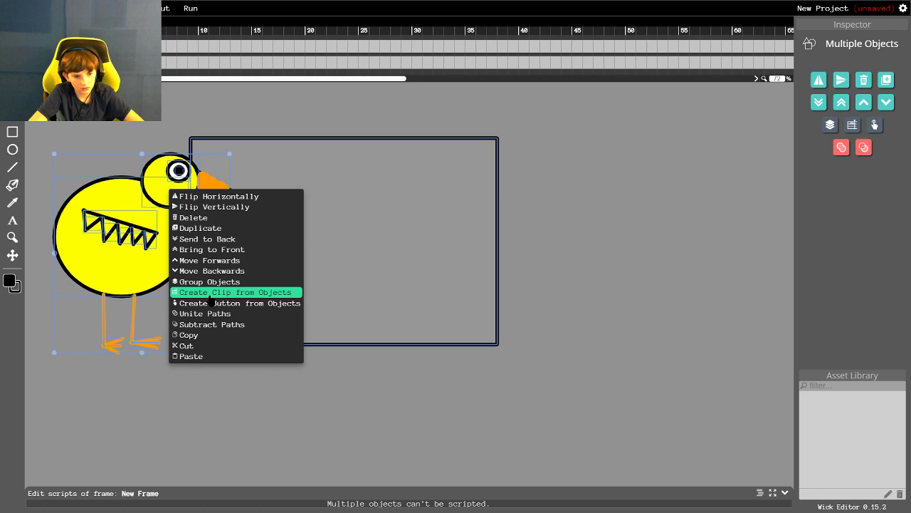
left_click(208, 282)
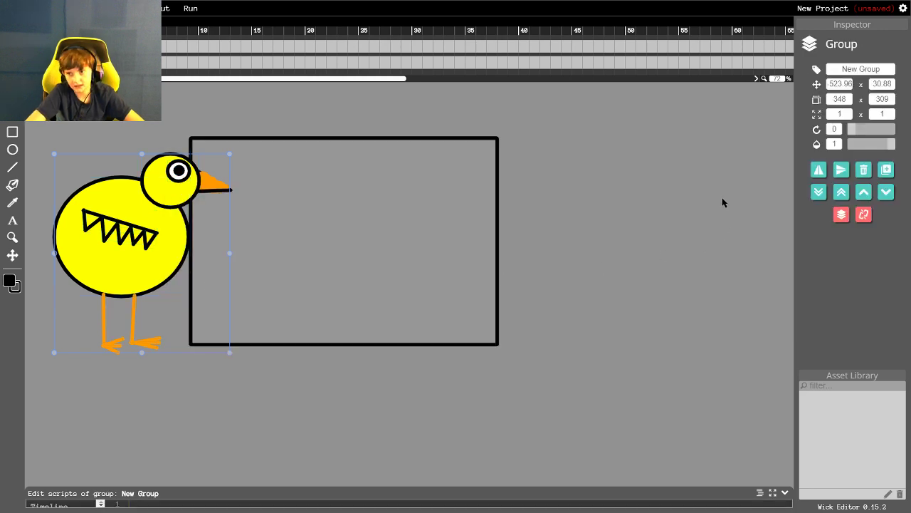
left_click(889, 69)
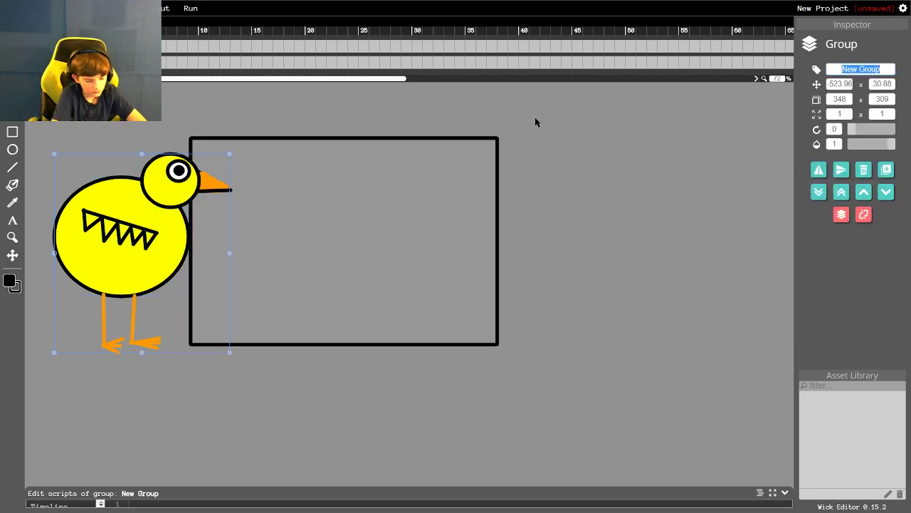
type("Ch")
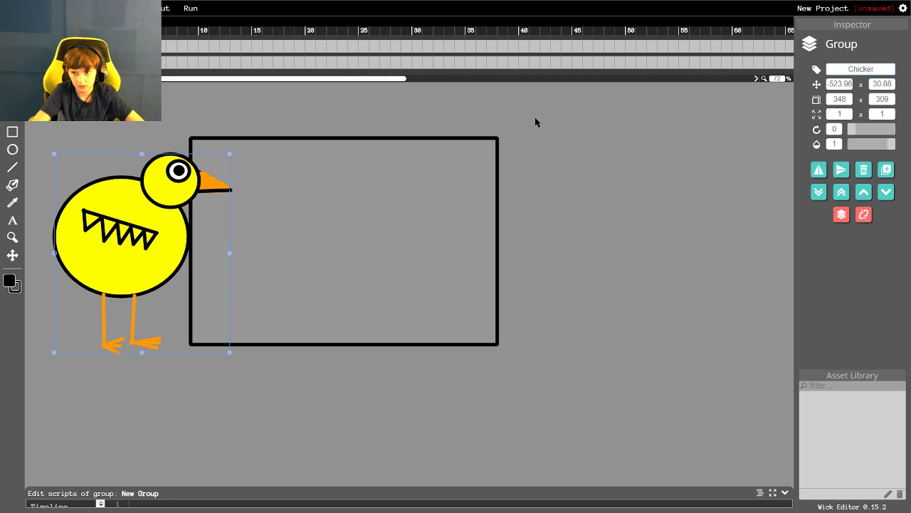
type("icken")
key("Return")
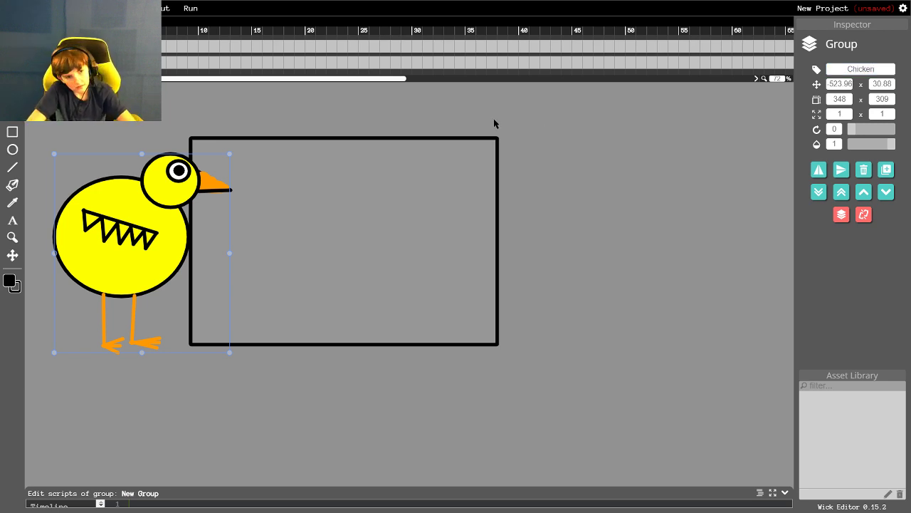
Step: Set the project framerate to 40
left_click(902, 8)
left_click(878, 97)
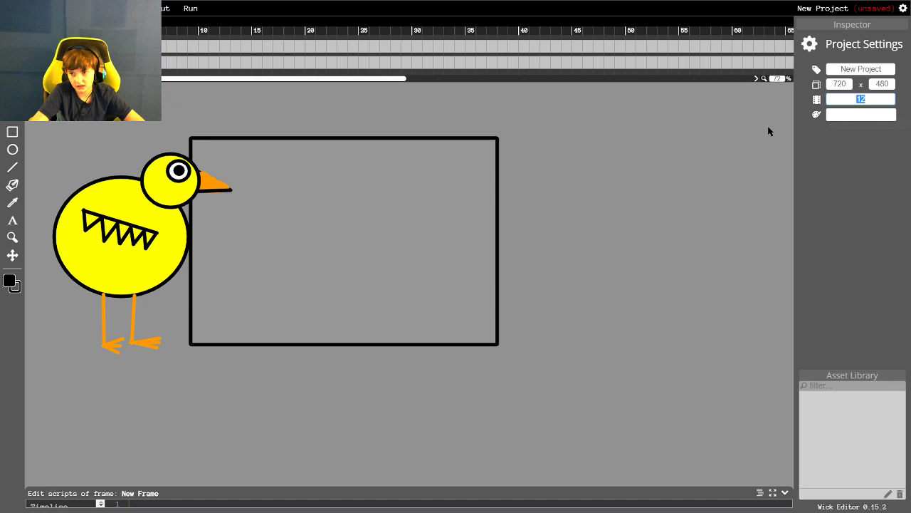
type("4")
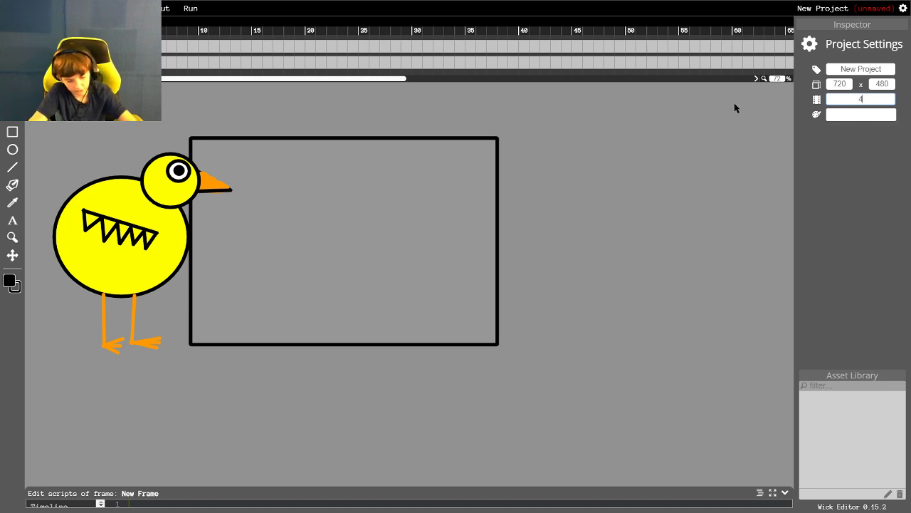
type("0")
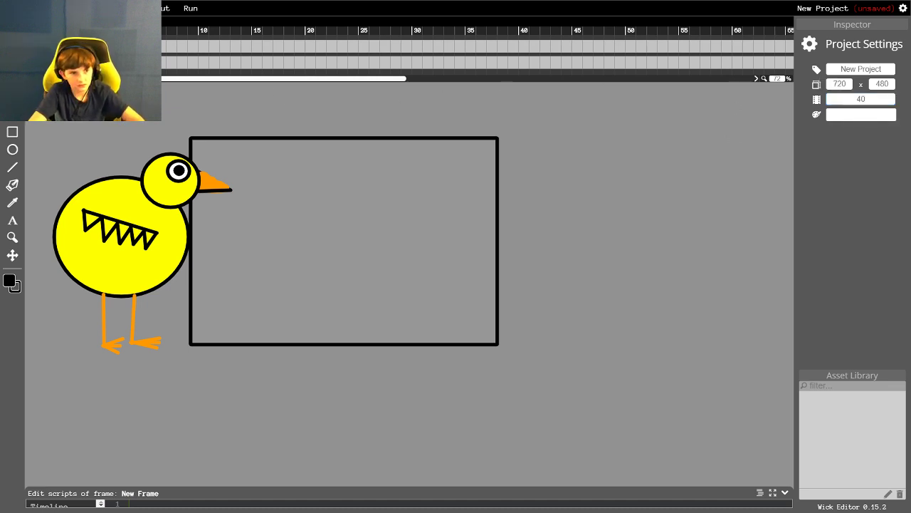
key("Return")
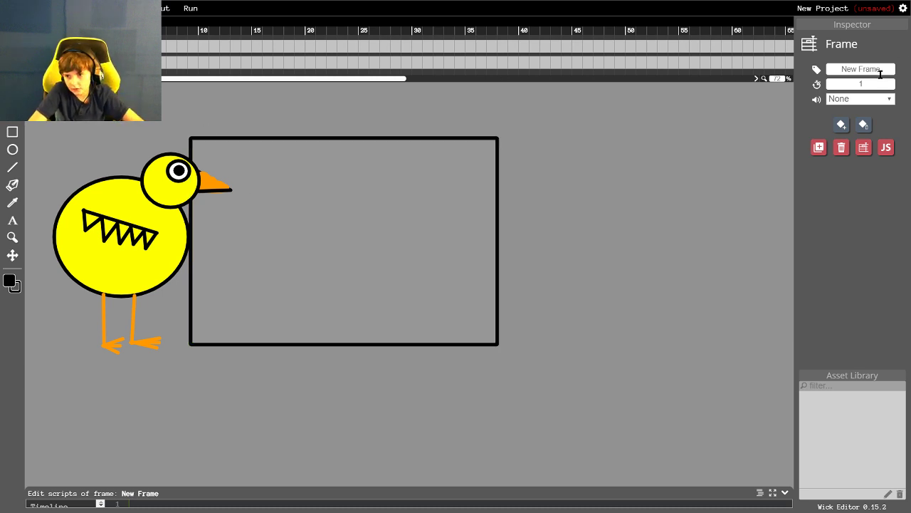
Step: Give the frame a duration of 400 frames
left_click(848, 83)
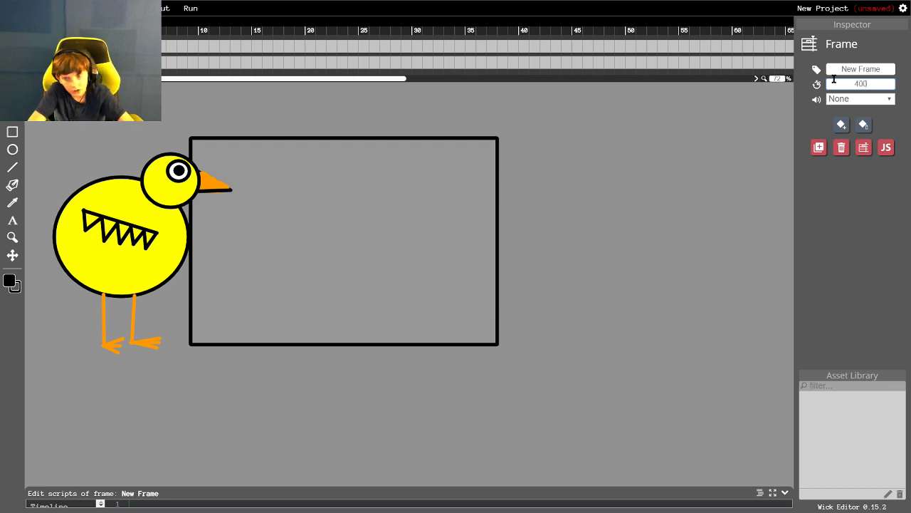
type("400")
key("Return")
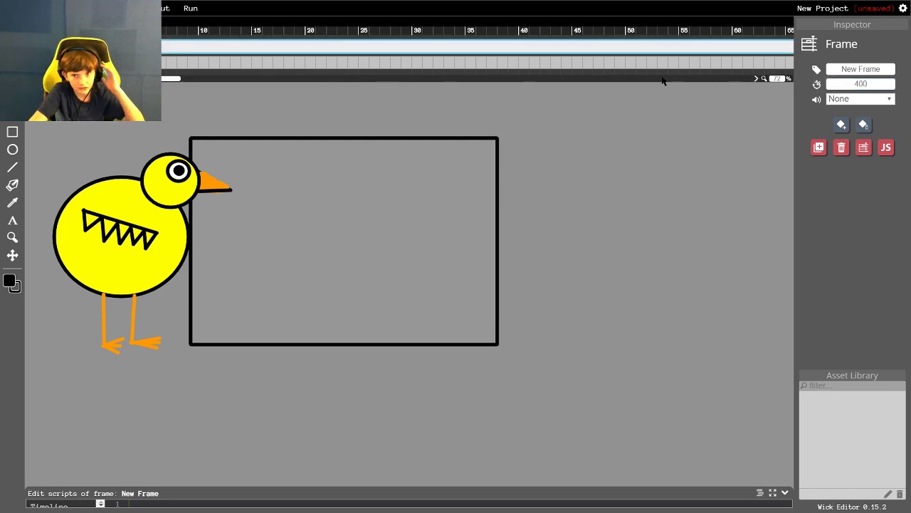
key("ctrl+z")
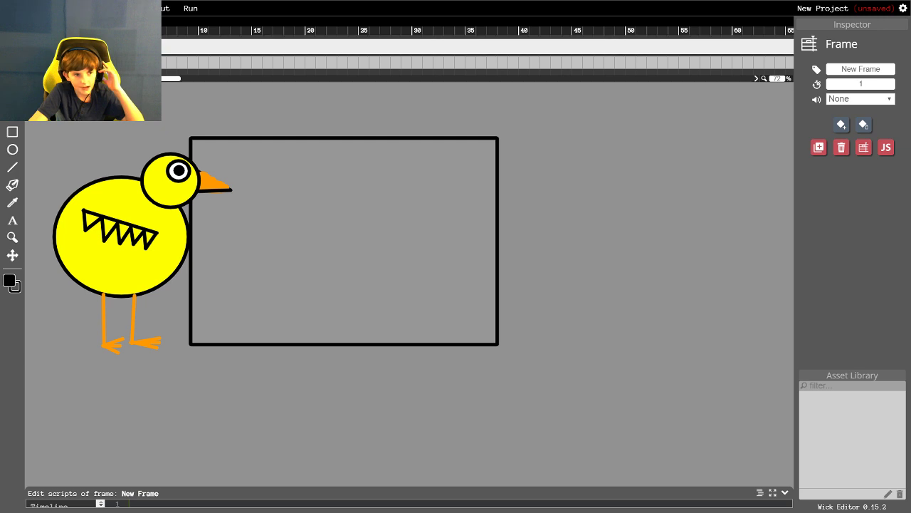
left_click_drag(874, 86, 838, 85)
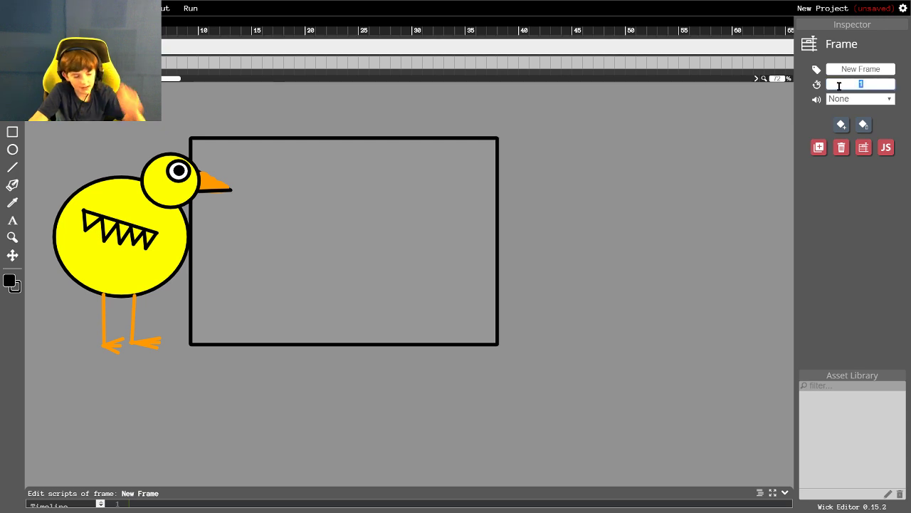
type("400")
key("Return")
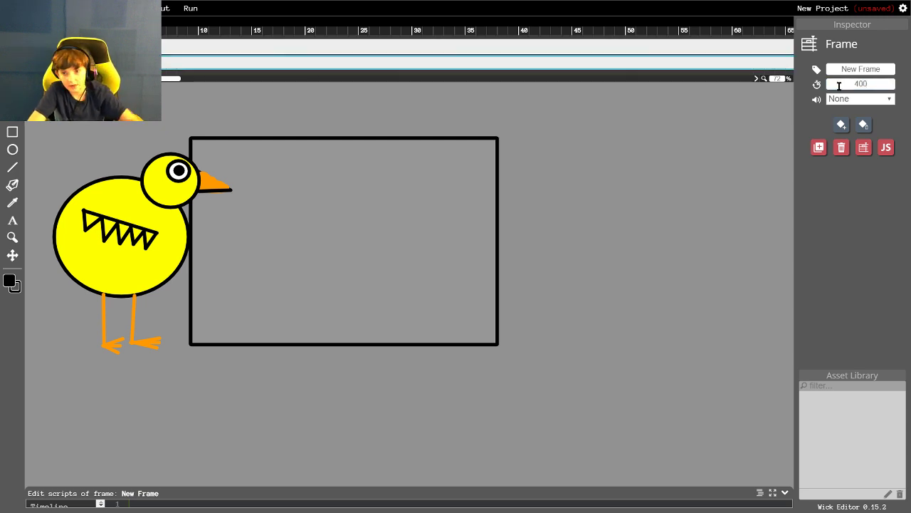
Step: Scroll the timeline out and select the frame at 400
left_click(392, 163)
left_click(254, 108)
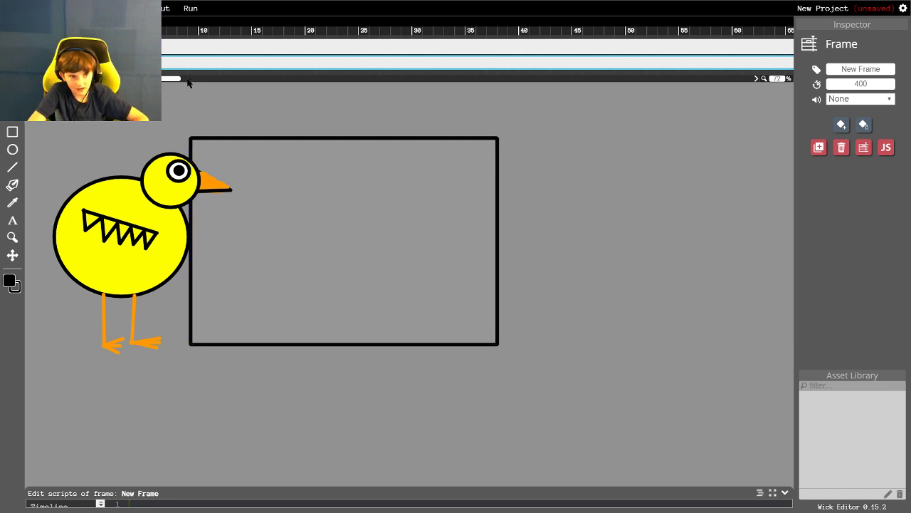
left_click_drag(178, 81, 662, 87)
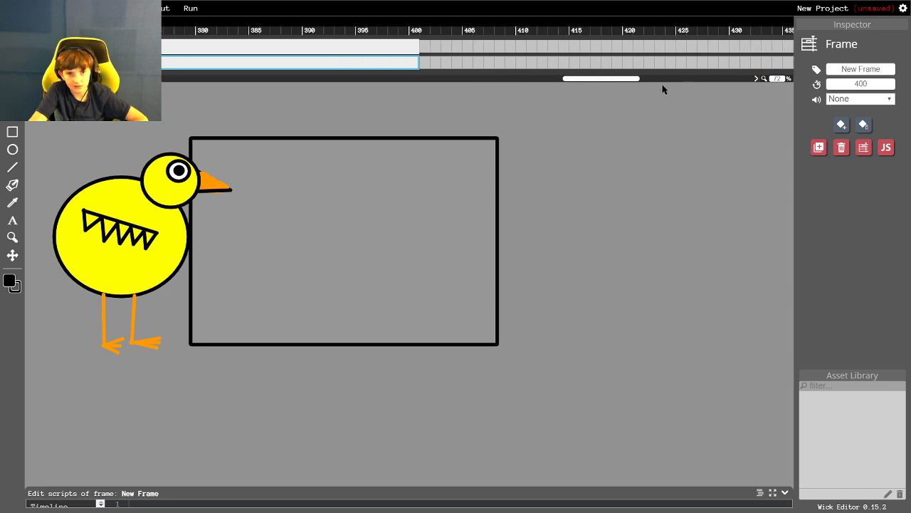
left_click(416, 47)
Step: Move along the timeline between the start and frame 400, checking the frame options
right_click(416, 47)
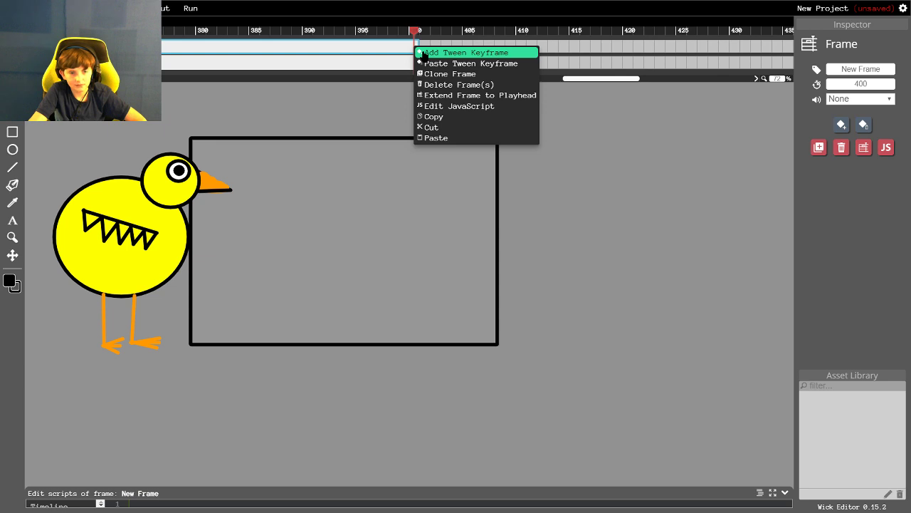
left_click_drag(590, 82, 156, 104)
right_click(107, 47)
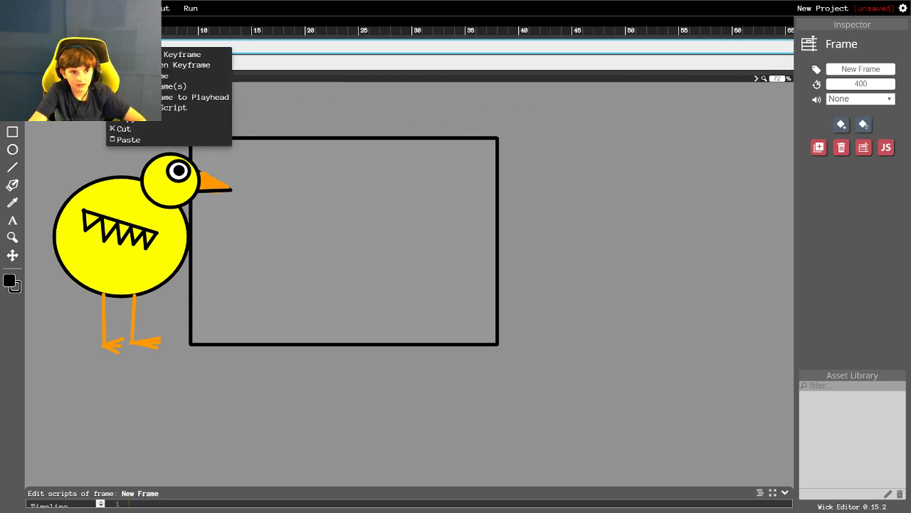
left_click(183, 245)
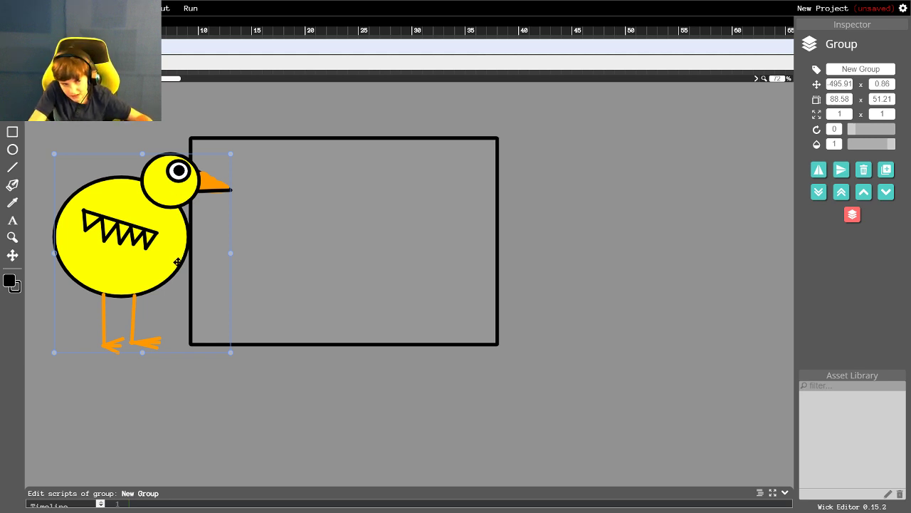
left_click_drag(172, 83, 575, 77)
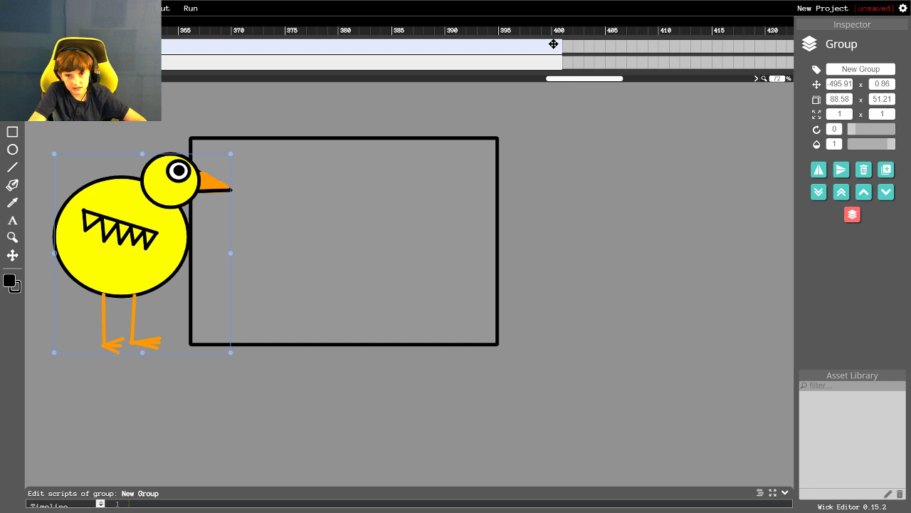
left_click(557, 46)
right_click(557, 47)
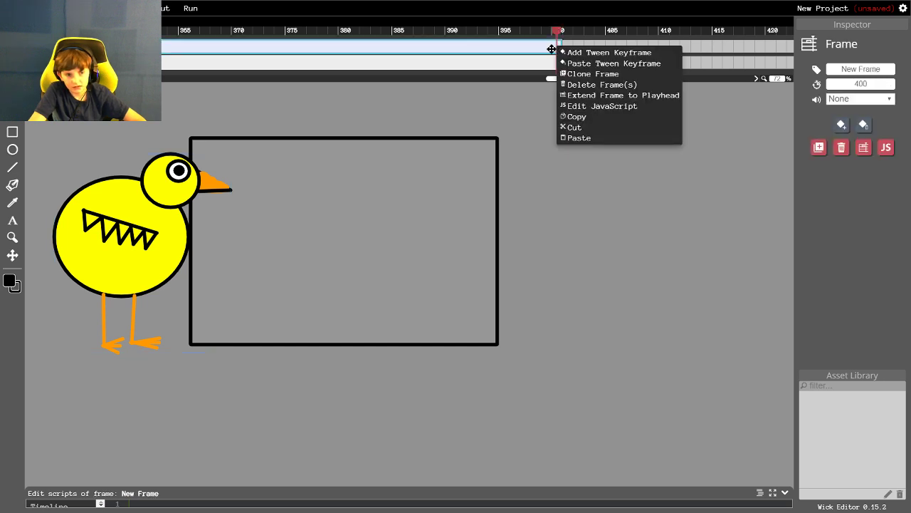
left_click(166, 88)
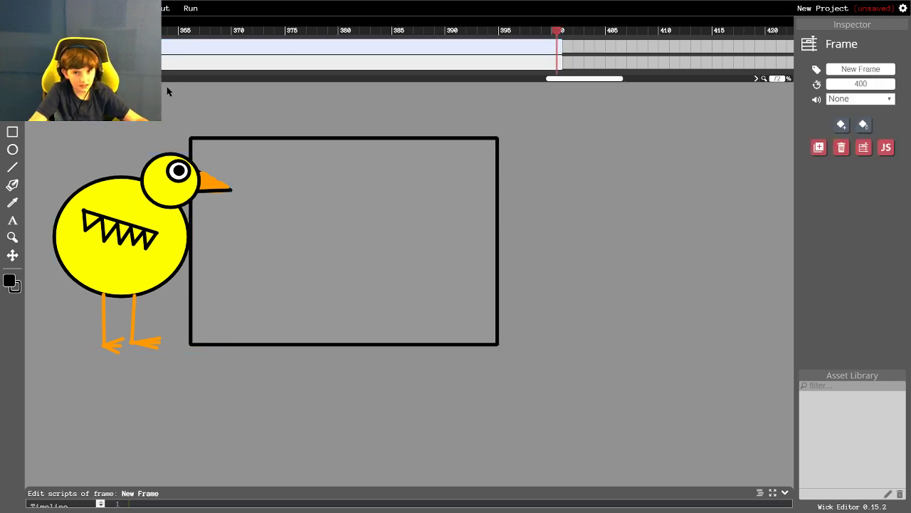
Step: Add a tween keyframe at frame 400 and drag the duck right of the rectangle
left_click(120, 200)
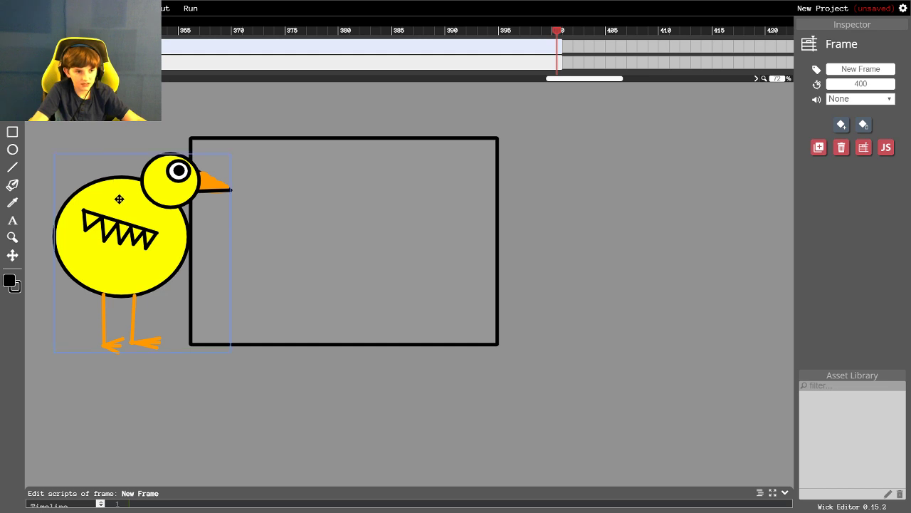
right_click(556, 45)
left_click(581, 52)
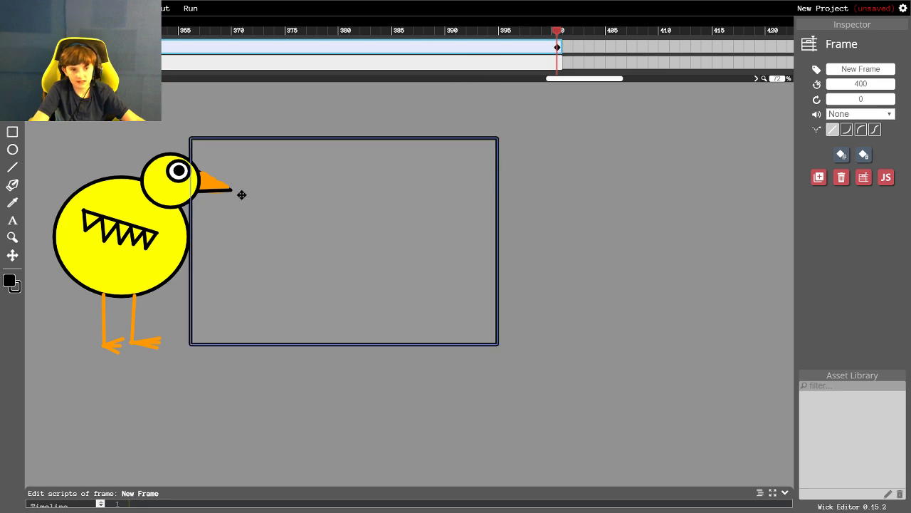
left_click_drag(140, 226, 591, 215)
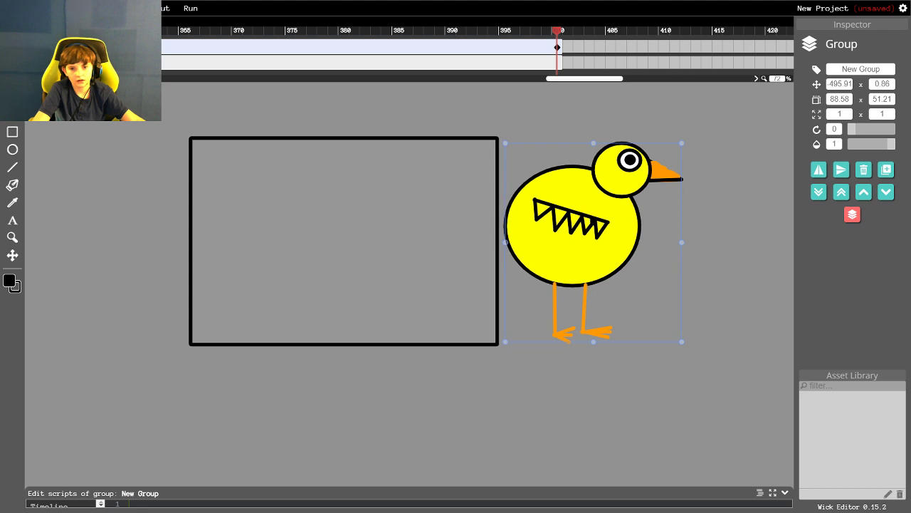
Step: Preview the tween, nudge the duck's start position slightly left, and preview again
left_click(106, 123)
left_click(190, 8)
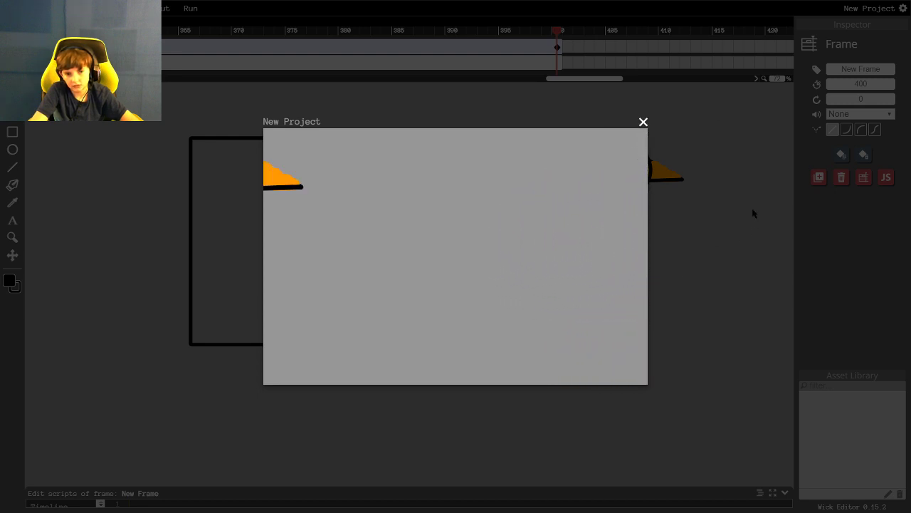
left_click(644, 124)
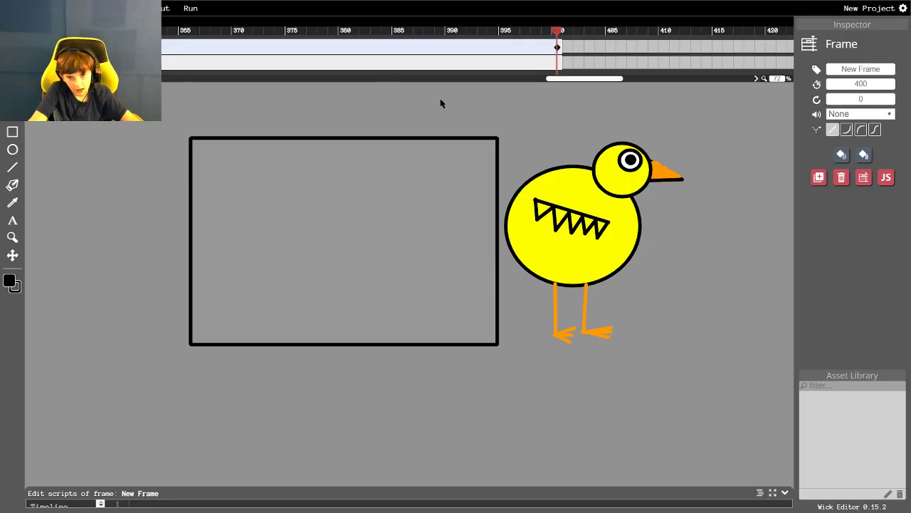
left_click_drag(602, 77, 178, 103)
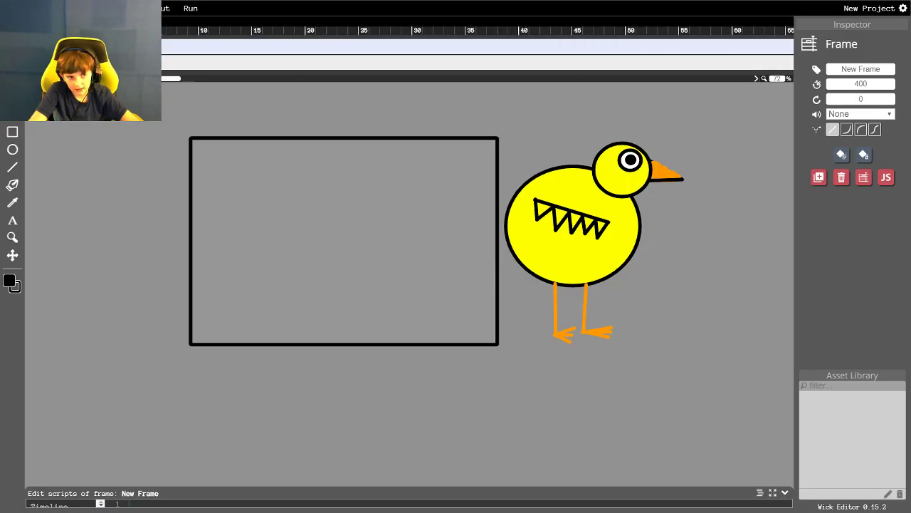
left_click_drag(162, 240, 118, 229)
left_click(191, 8)
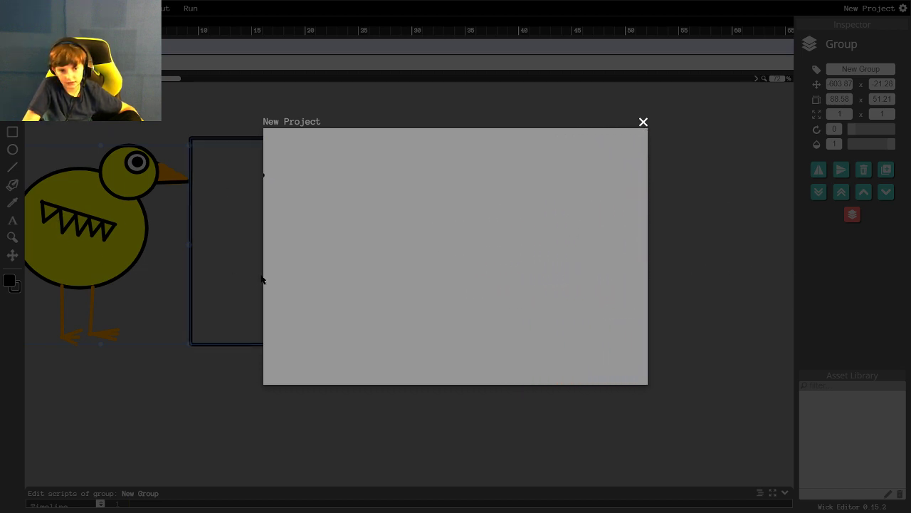
Step: Close the preview, exit the clip to the main timeline, and deselect the clip
left_click(643, 122)
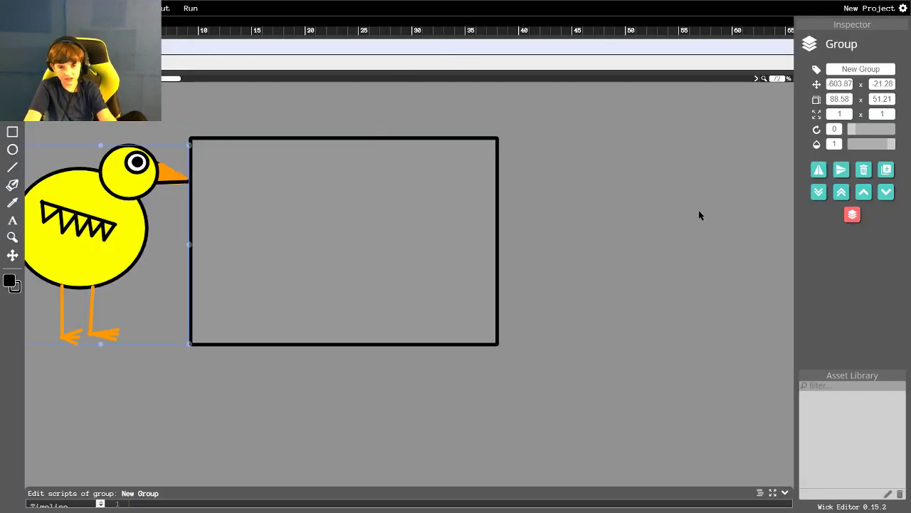
double_click(628, 192)
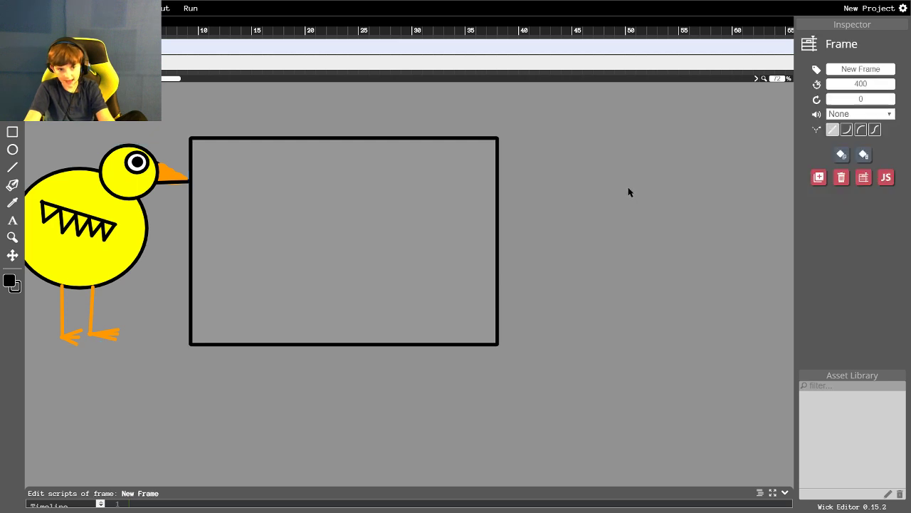
left_click(114, 243)
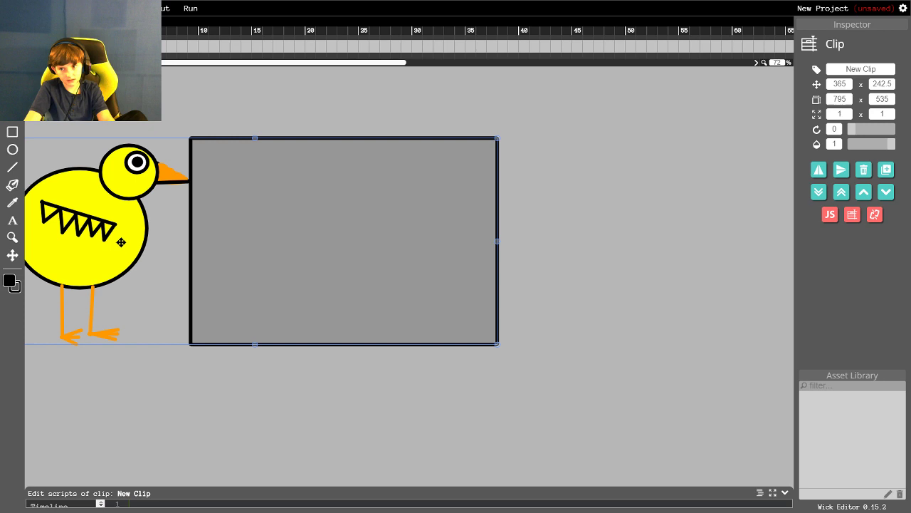
left_click(599, 218)
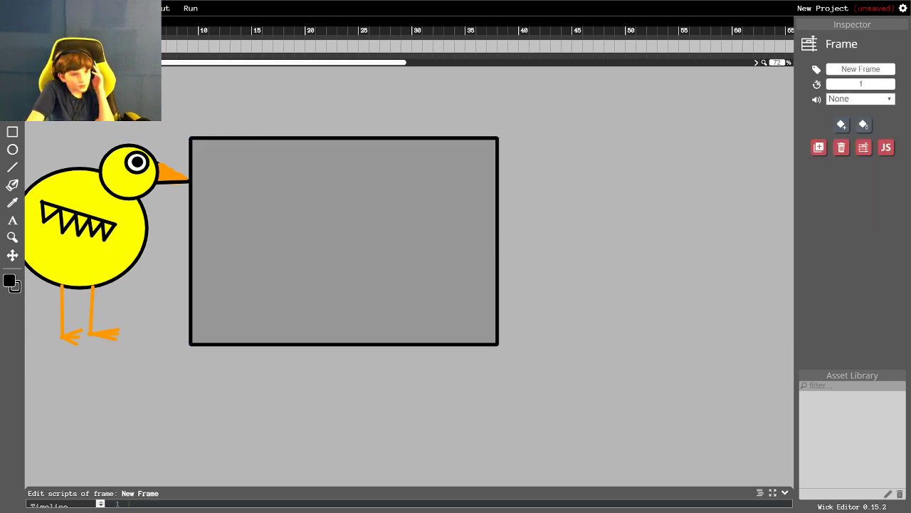
Step: Draw a light-blue filled circle near the bottom of the rectangle
left_click(14, 151)
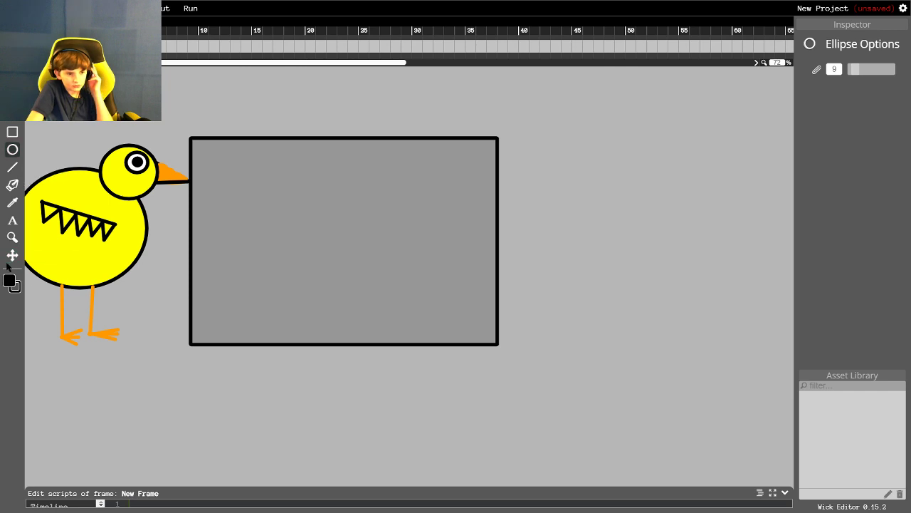
left_click(11, 282)
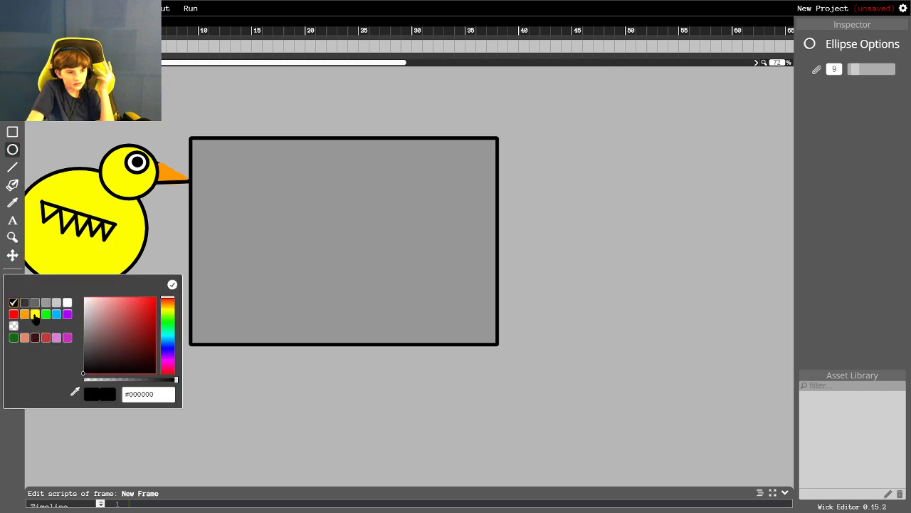
left_click(34, 314)
left_click(9, 283)
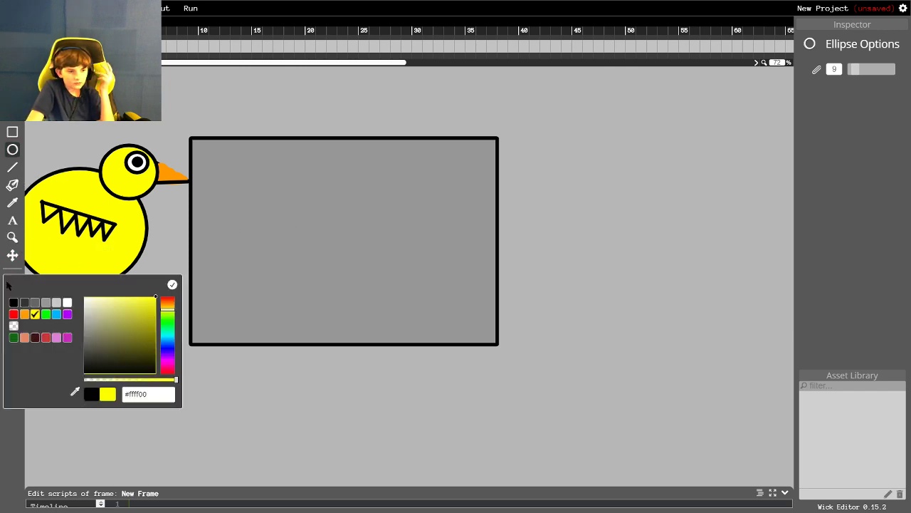
left_click(56, 314)
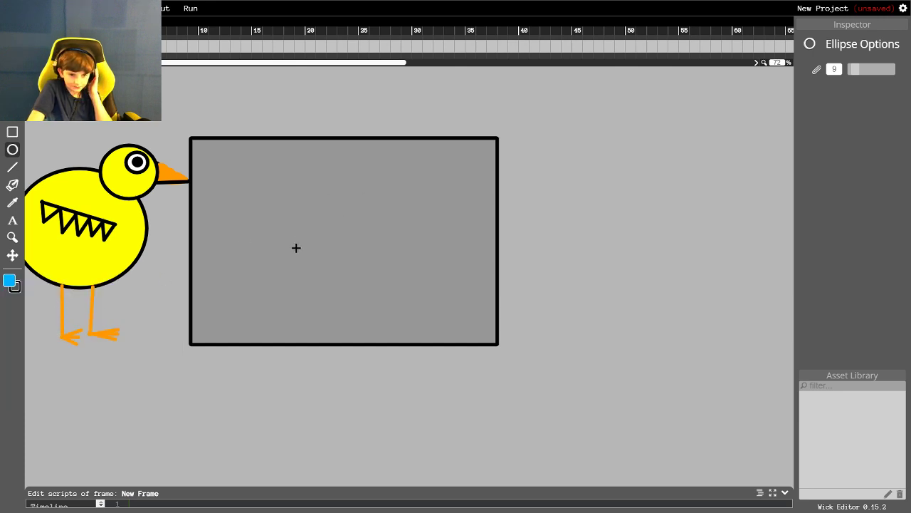
left_click_drag(300, 270, 366, 334)
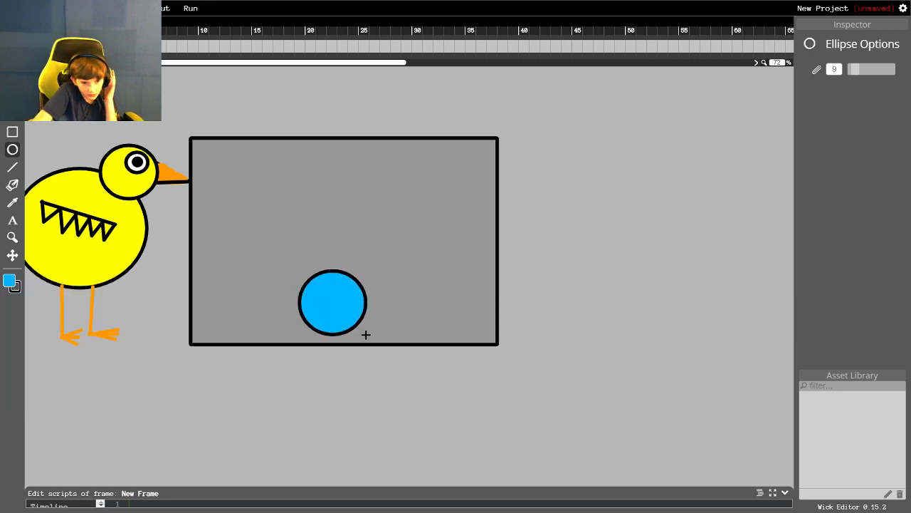
left_click(12, 167)
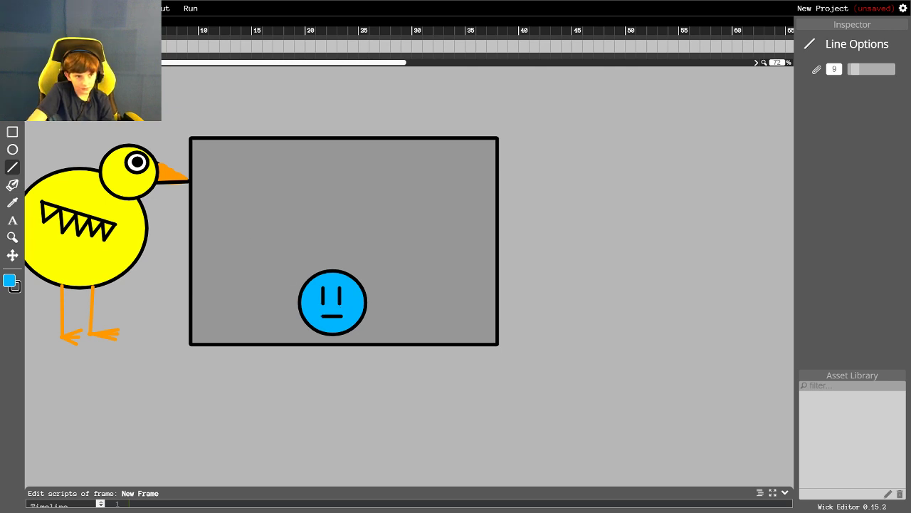
Step: Turn the two eyes, mouth and blue circle into a clip
key("c")
left_click(323, 294)
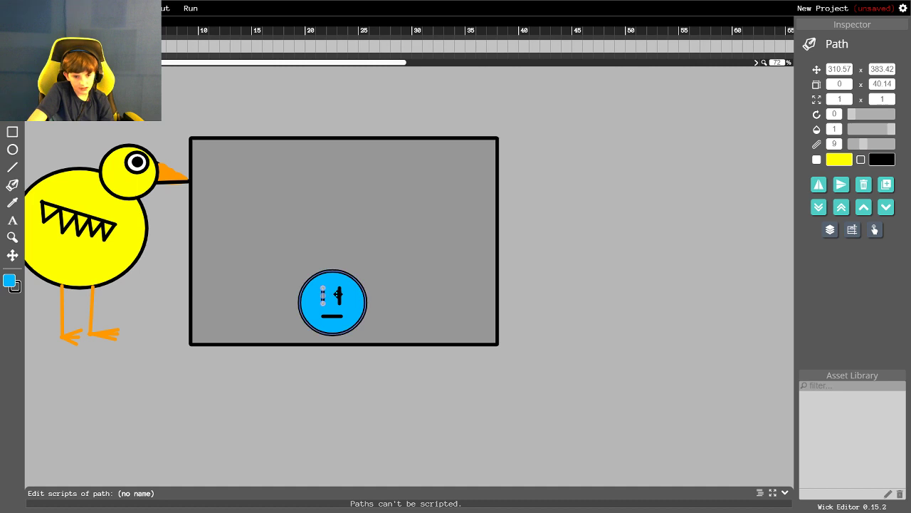
left_click(339, 294, "shift")
left_click(333, 317, "shift")
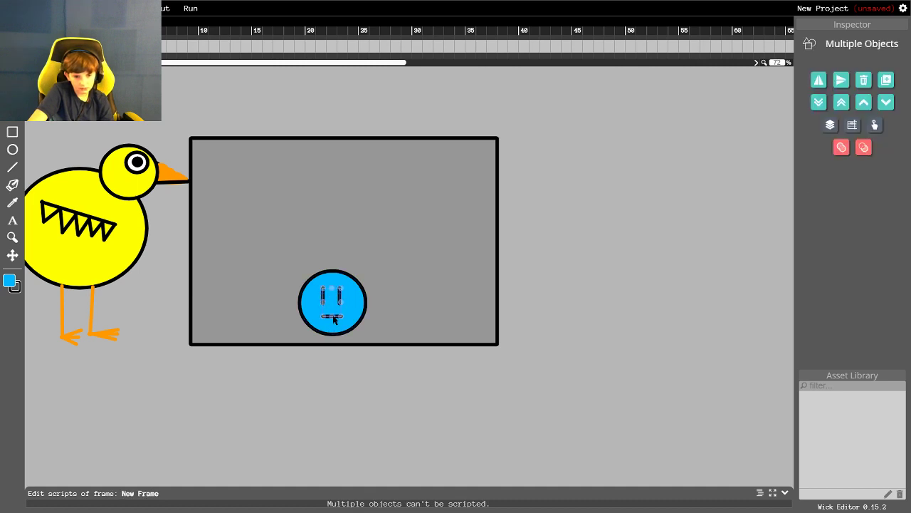
left_click(358, 288, "shift")
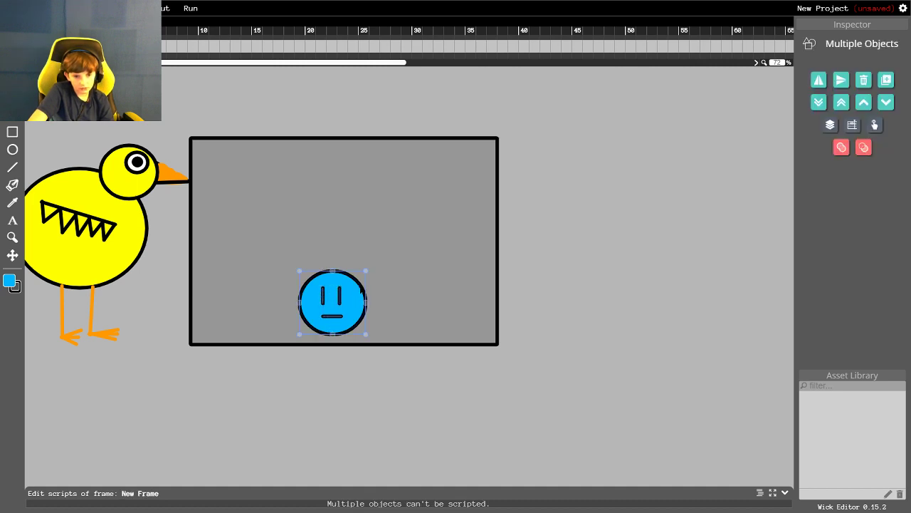
right_click(343, 294)
left_click(420, 392)
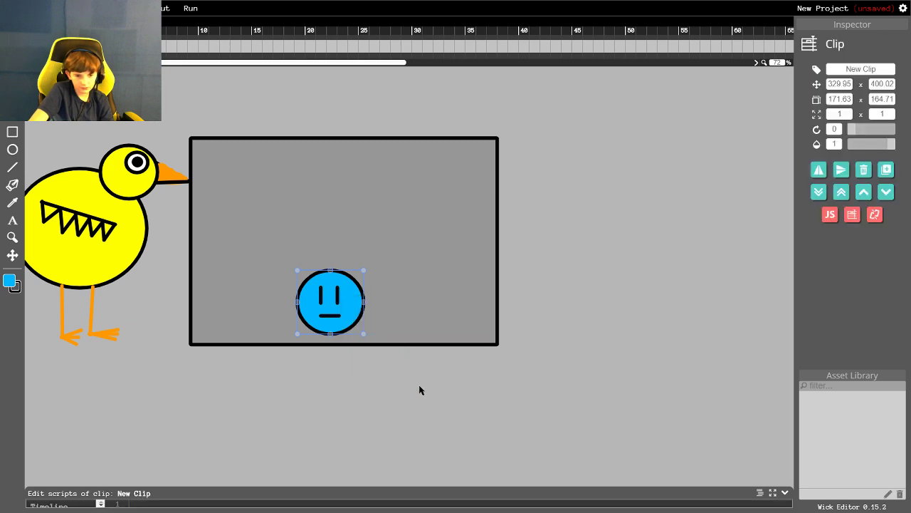
Step: Name the clip 'person' and enlarge the script panel
left_click(890, 69)
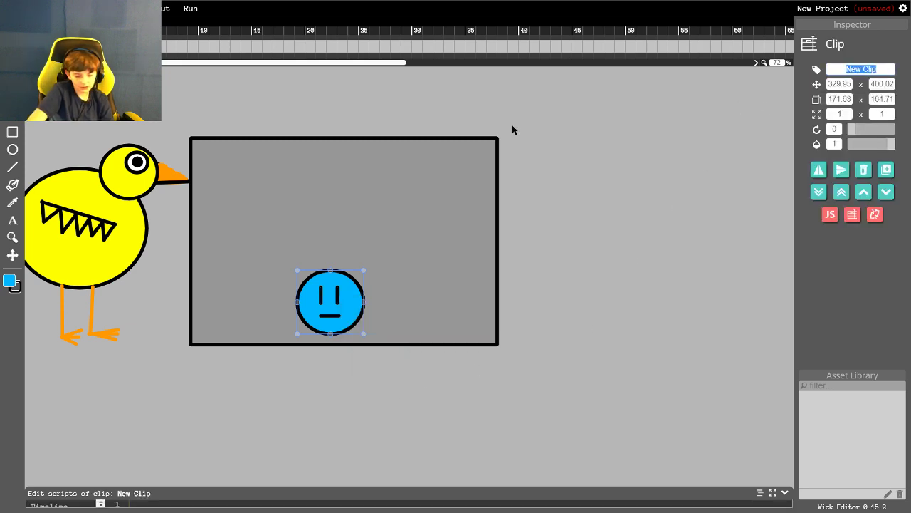
type("person")
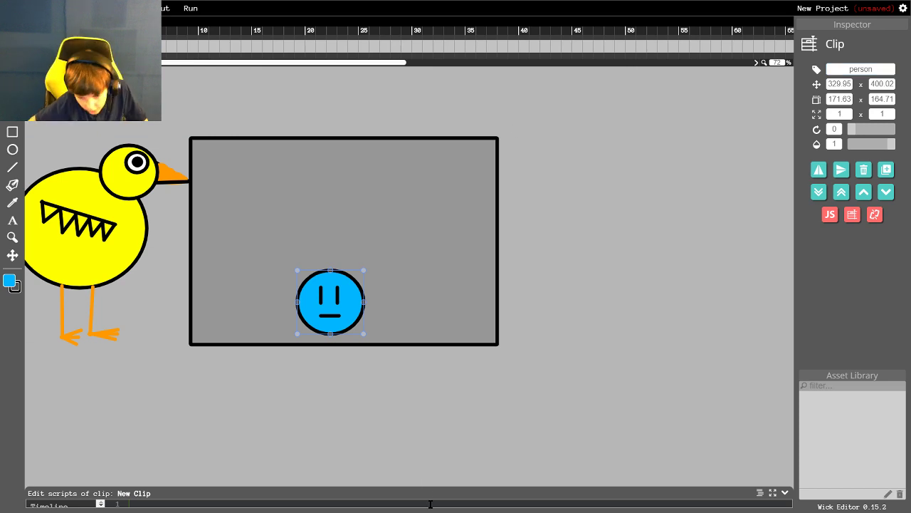
left_click_drag(447, 489, 375, 356)
Step: Exit full screen and view the yellow face clip's script in the Move the Back project
key("F11")
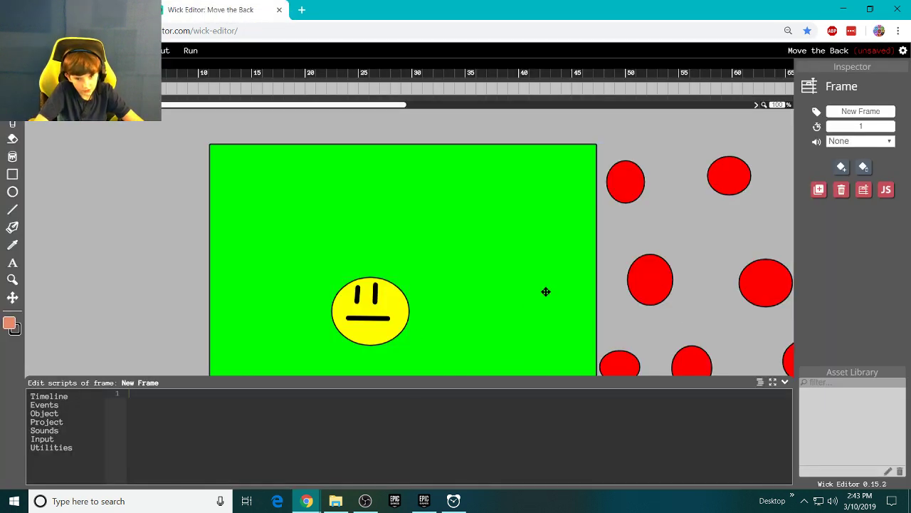
left_click(378, 324)
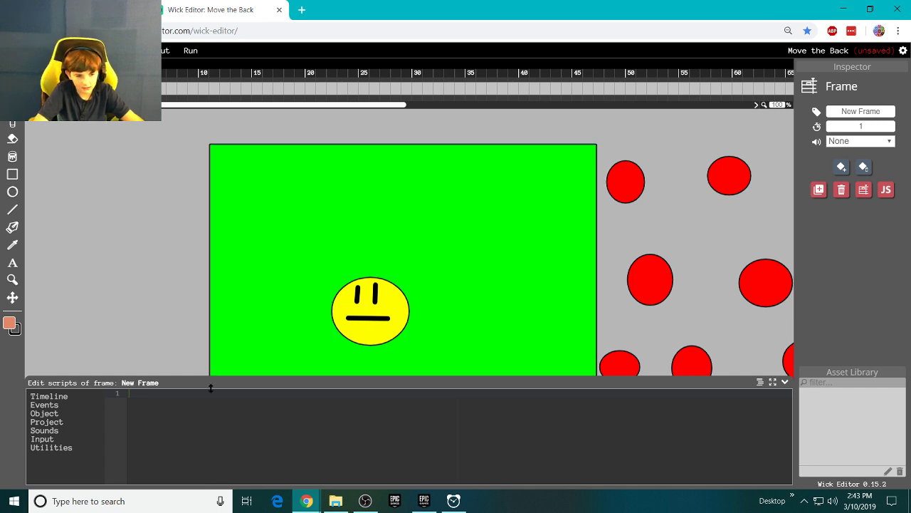
left_click(388, 315)
left_click_drag(192, 385, 150, 318)
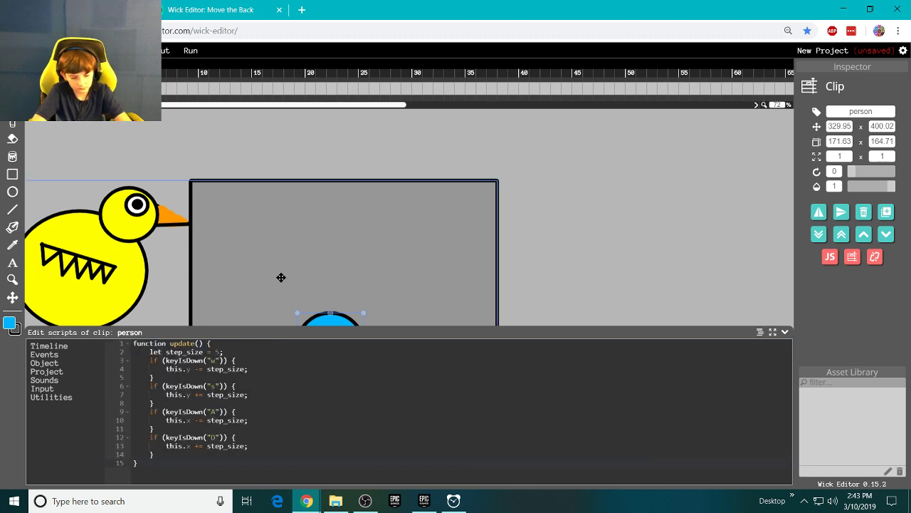
Step: Return to full screen, reselect the person clip and review its WASD movement script
key("F11")
left_click_drag(258, 348, 270, 329)
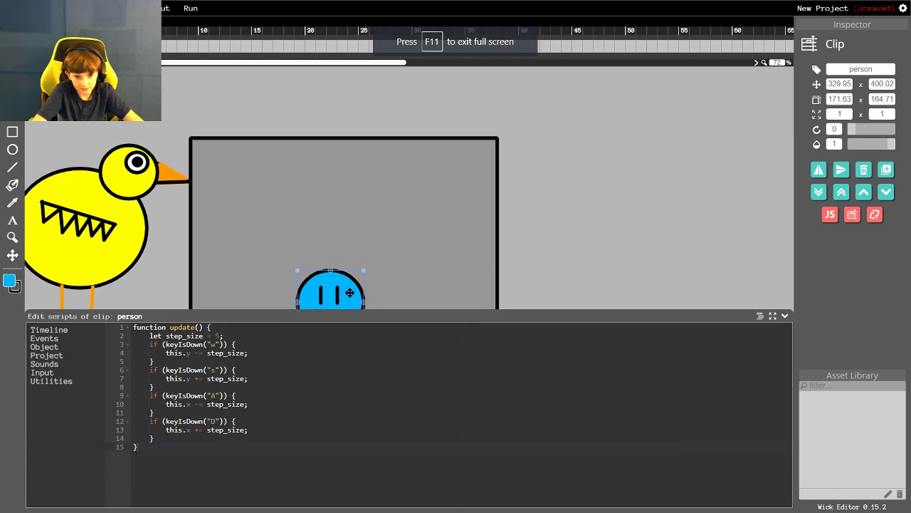
left_click_drag(320, 315, 279, 178)
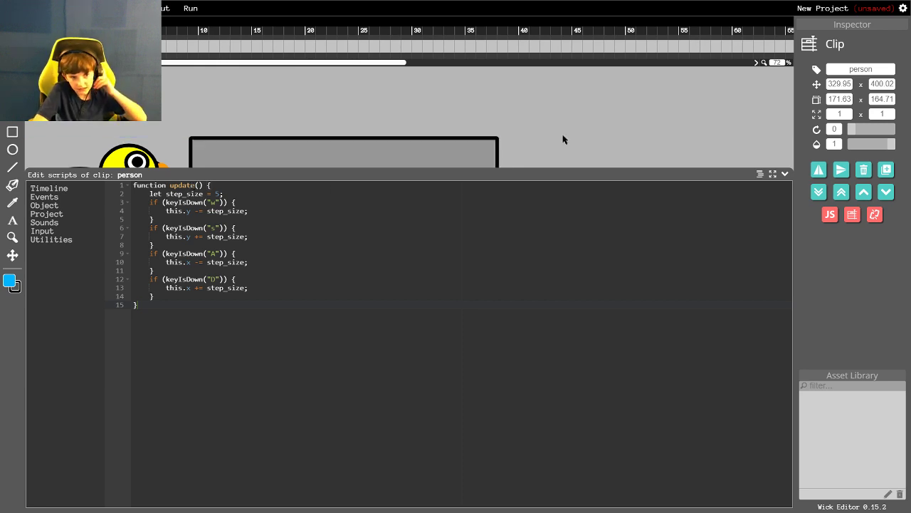
left_click(903, 8)
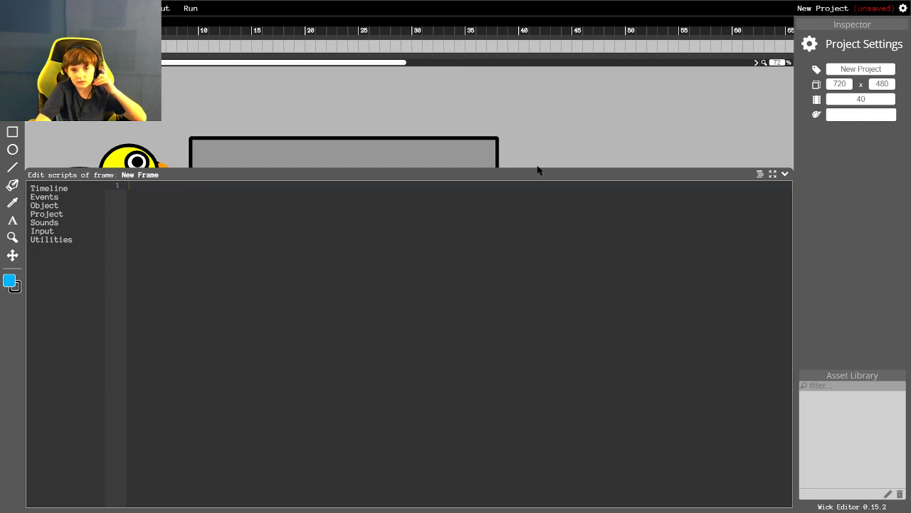
left_click_drag(535, 176, 527, 336)
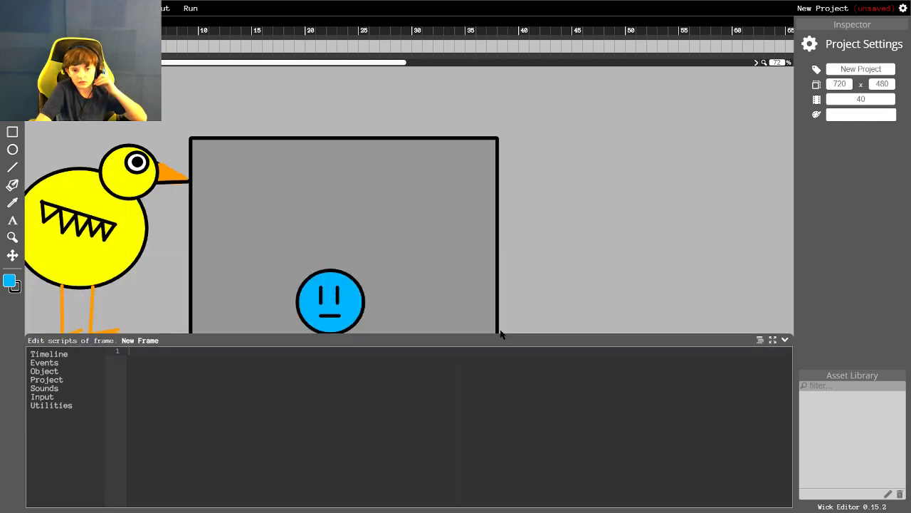
left_click(336, 281)
left_click_drag(357, 344, 349, 174)
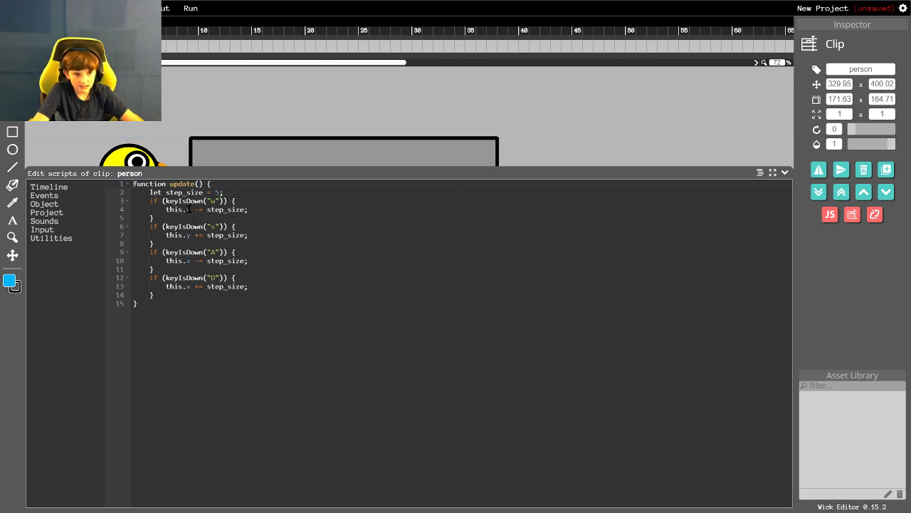
left_click_drag(304, 174, 316, 316)
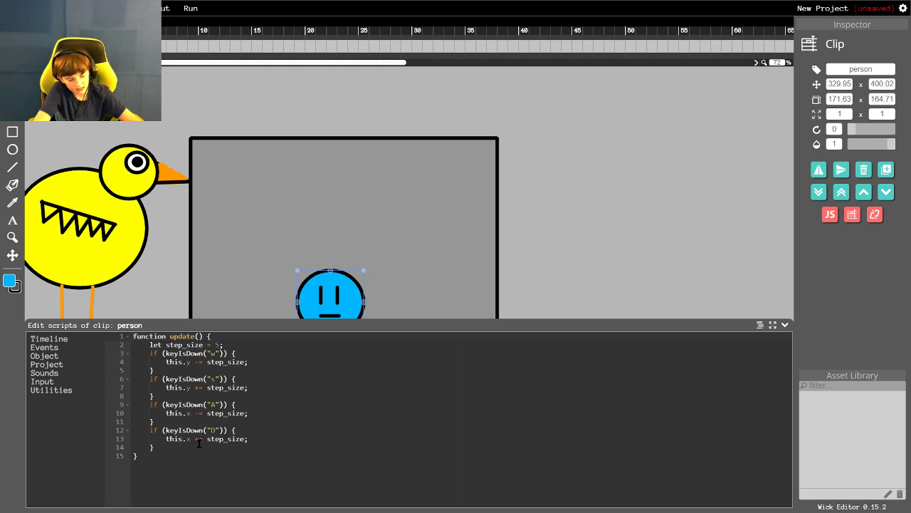
Step: Run the project and steer the blue face with W, A, S and D while the chicken slides across
left_click(190, 9)
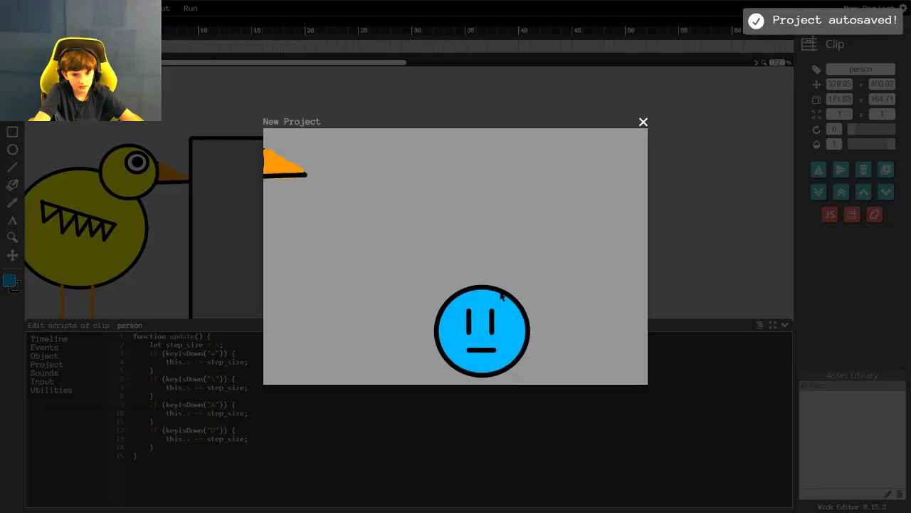
key("s")
key("d")
key("a")
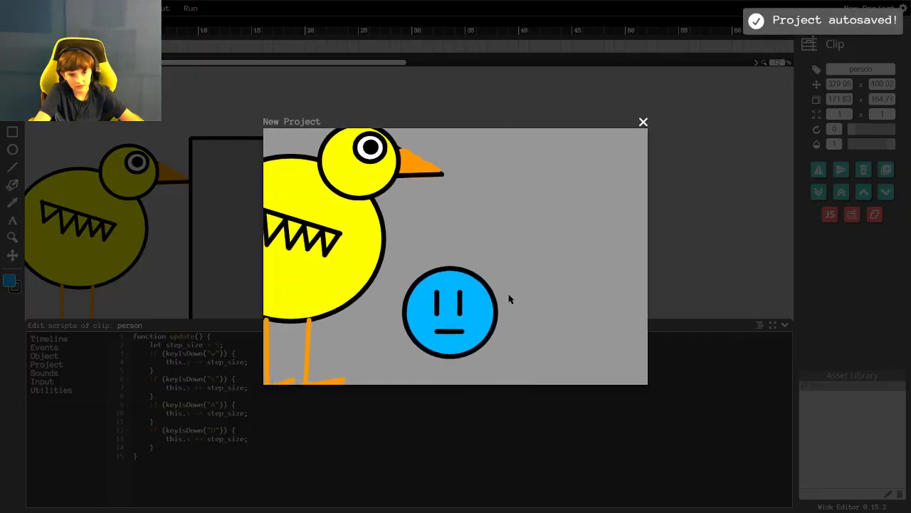
key("w")
key("s")
key("a")
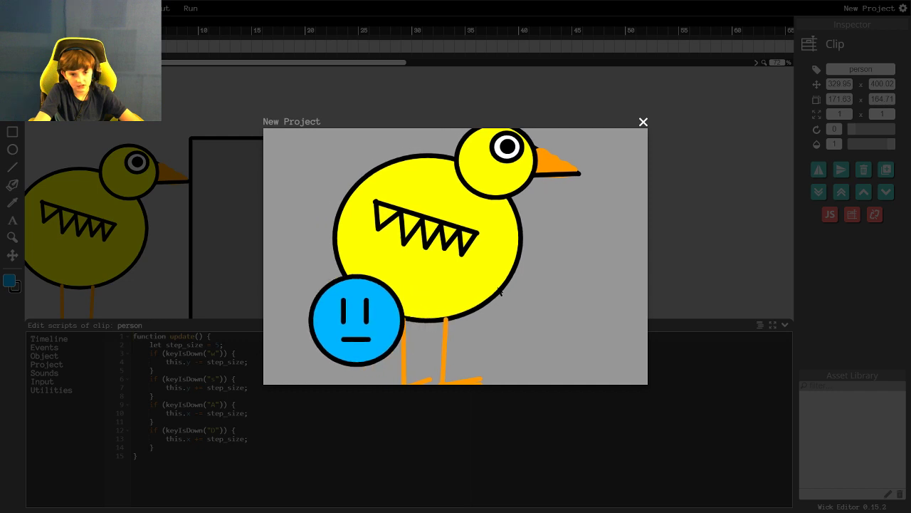
key("w")
key("d")
key("w")
key("s")
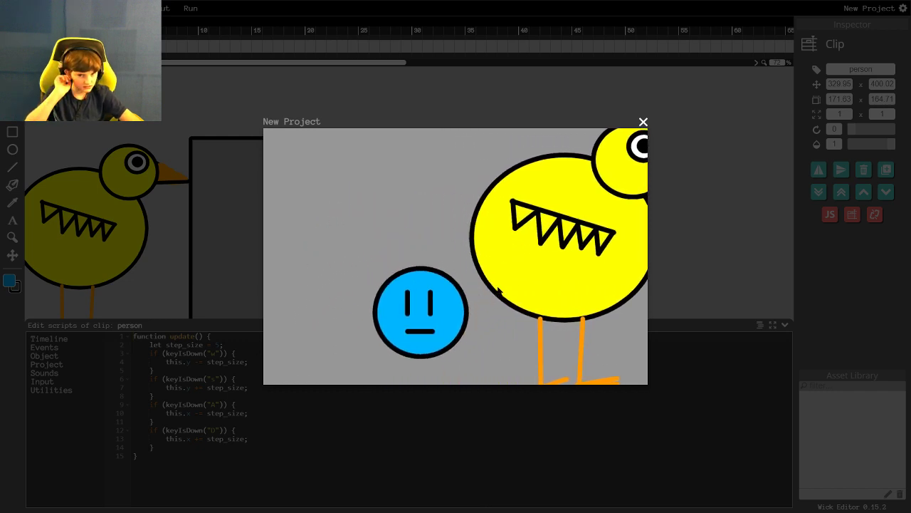
key("d")
key("w")
key("d")
key("w")
key("s")
key("a")
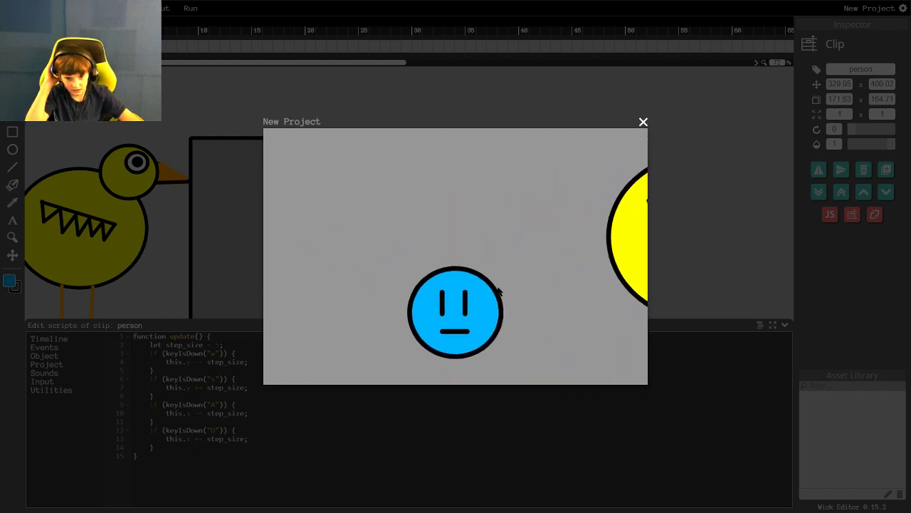
key("w")
key("d")
key("w")
key("s")
key("a")
key("w")
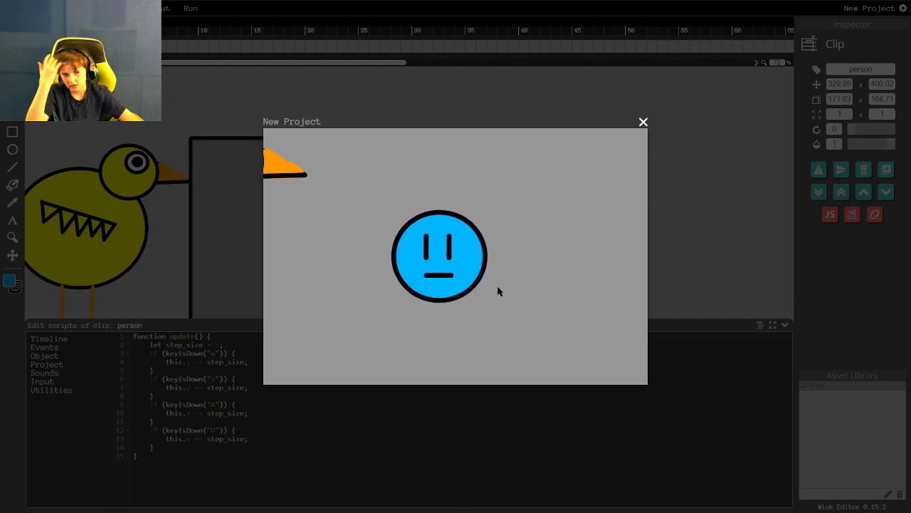
key("s")
key("a")
key("w")
key("s")
key("d")
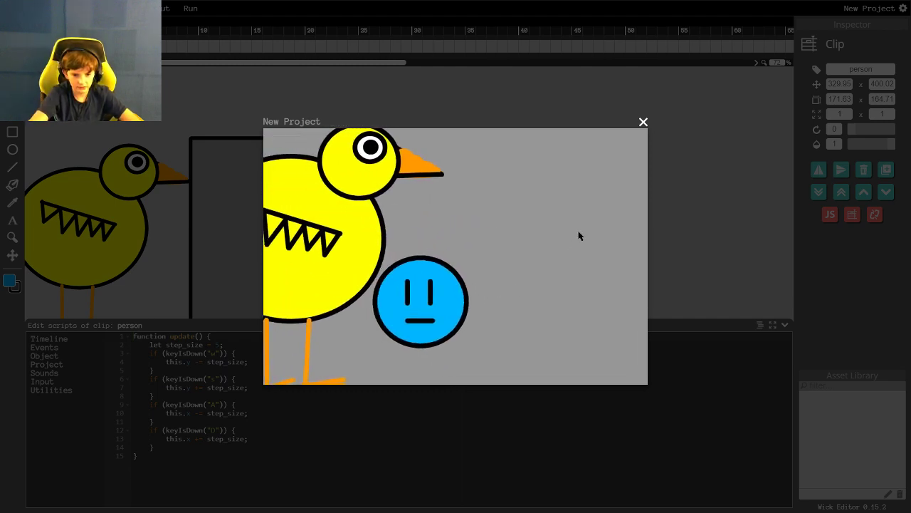
key("w")
key("a")
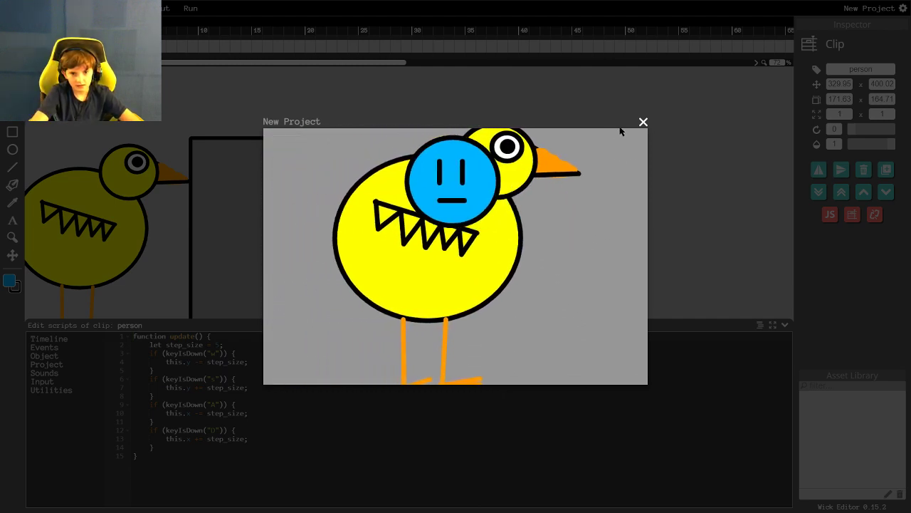
key("a")
key("s")
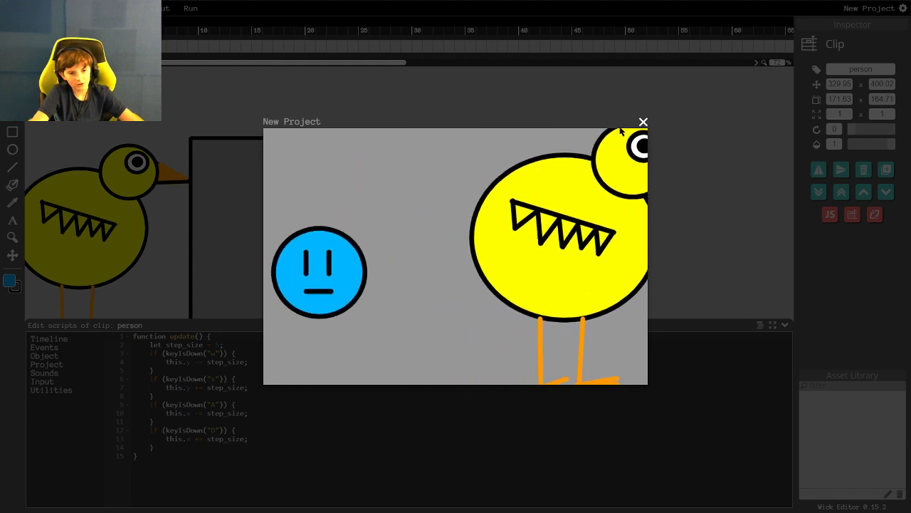
key("d")
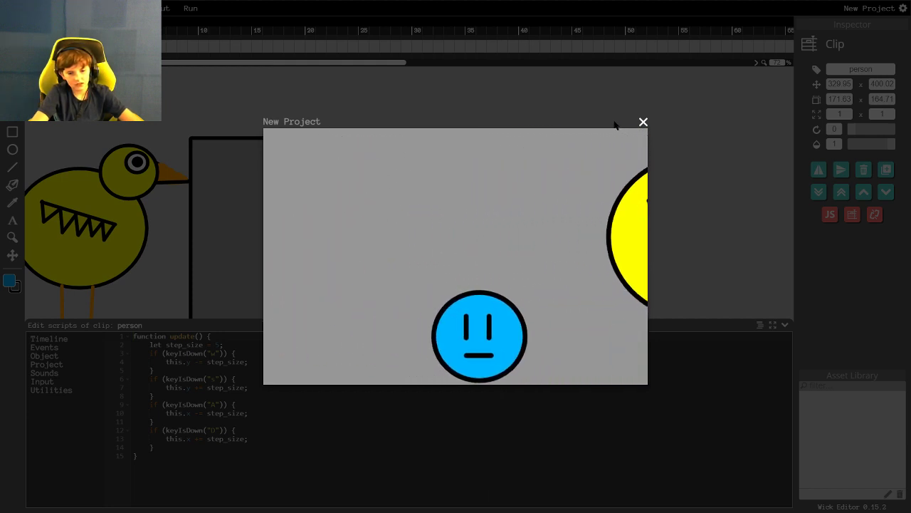
key("w")
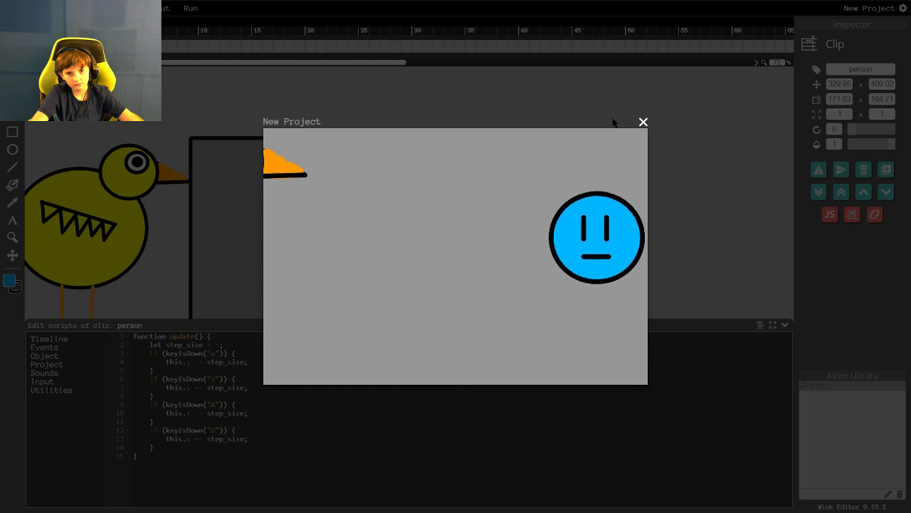
key("a")
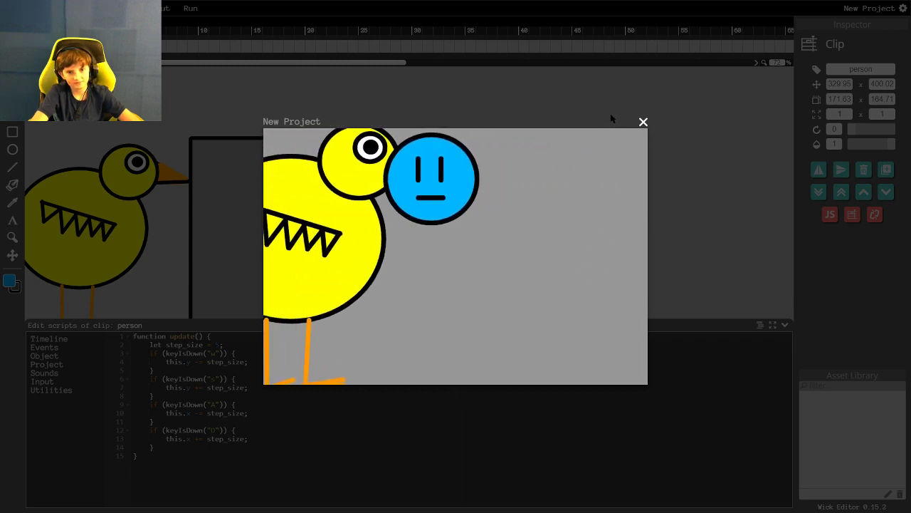
key("s")
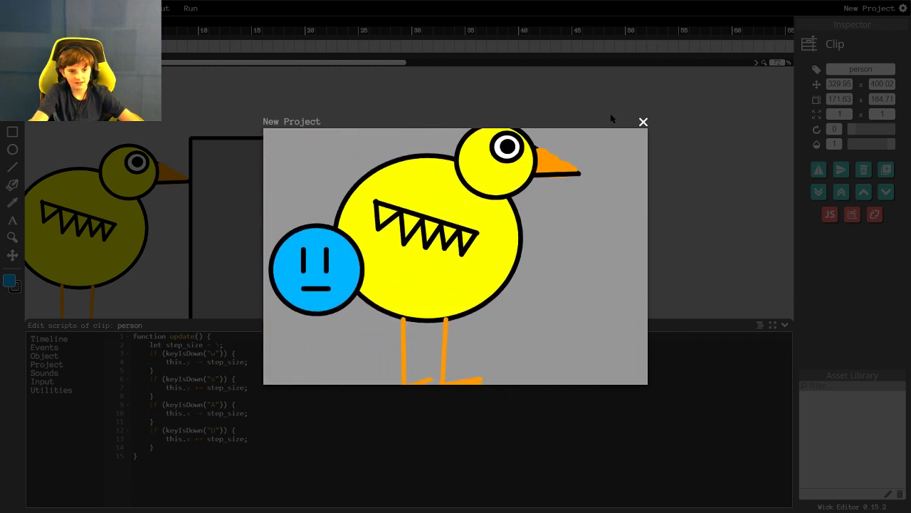
key("d")
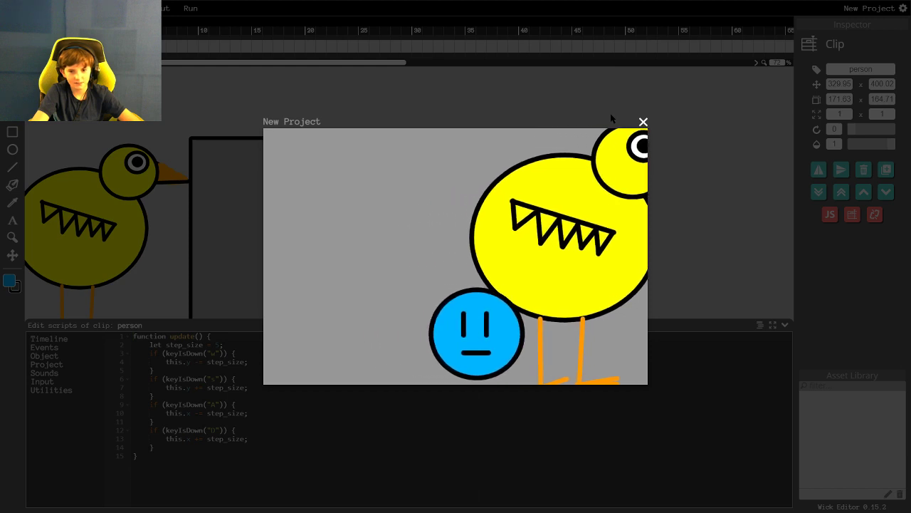
key("w")
key("a")
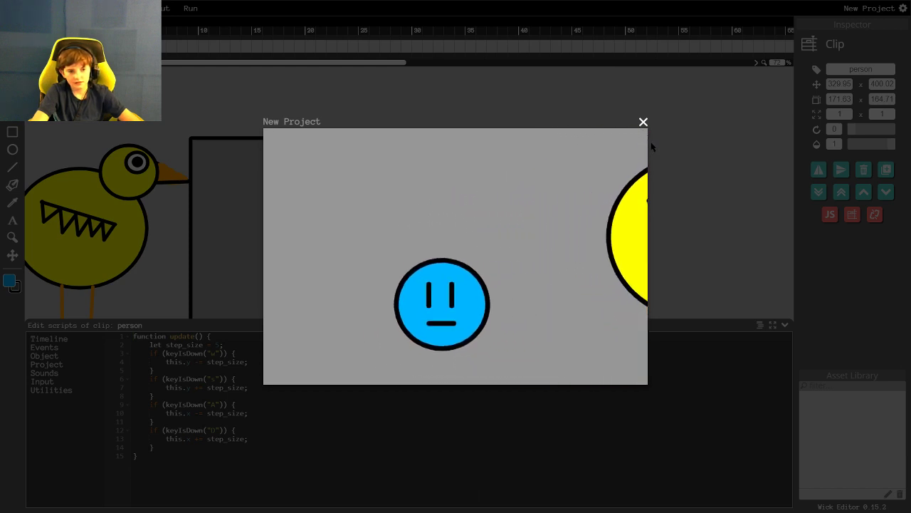
key("w")
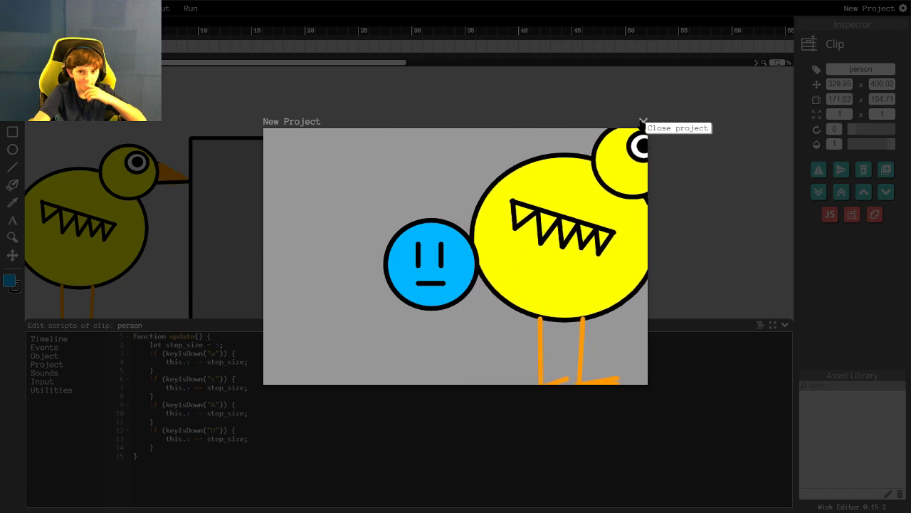
Step: Close the first preview, shrink the script area, select the blue smiley clip and run again
left_click(642, 123)
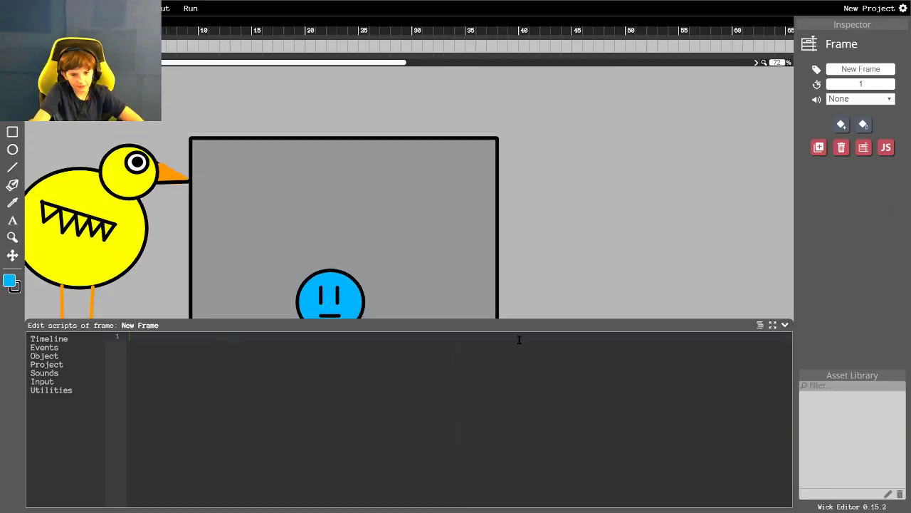
left_click_drag(524, 328, 524, 492)
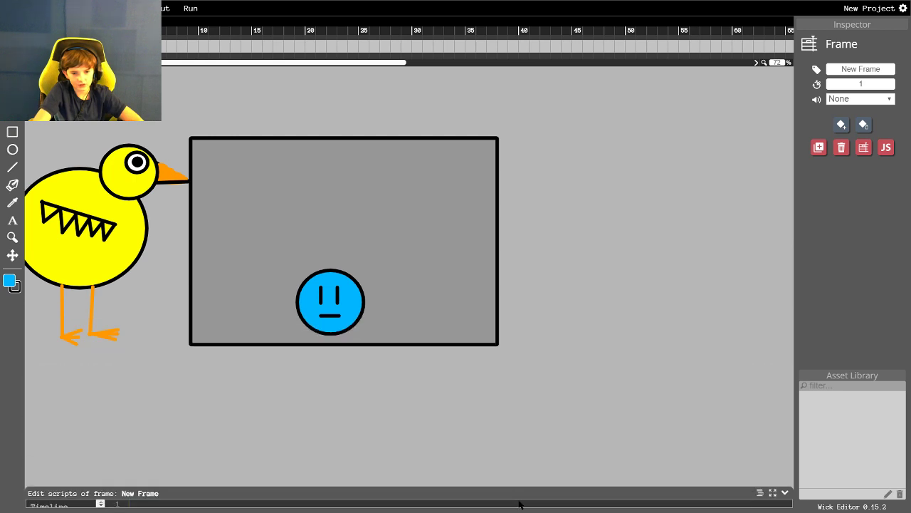
left_click(350, 292)
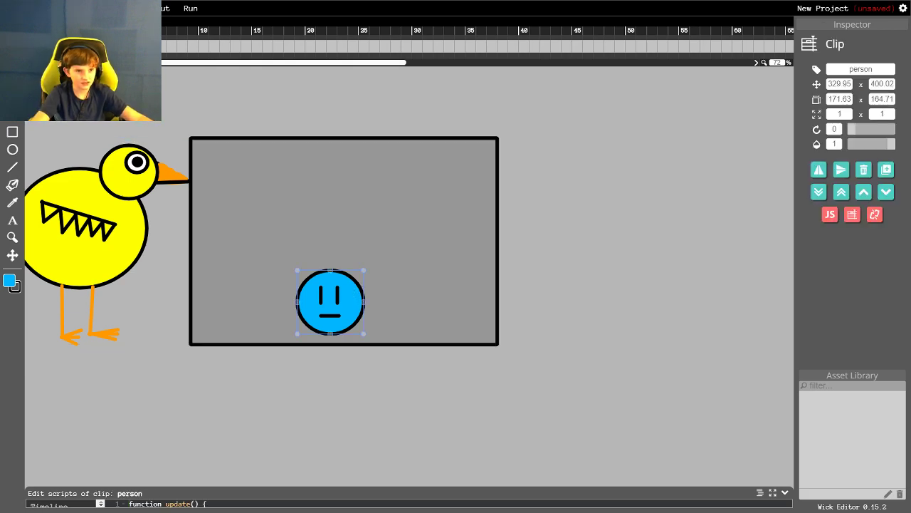
left_click(190, 8)
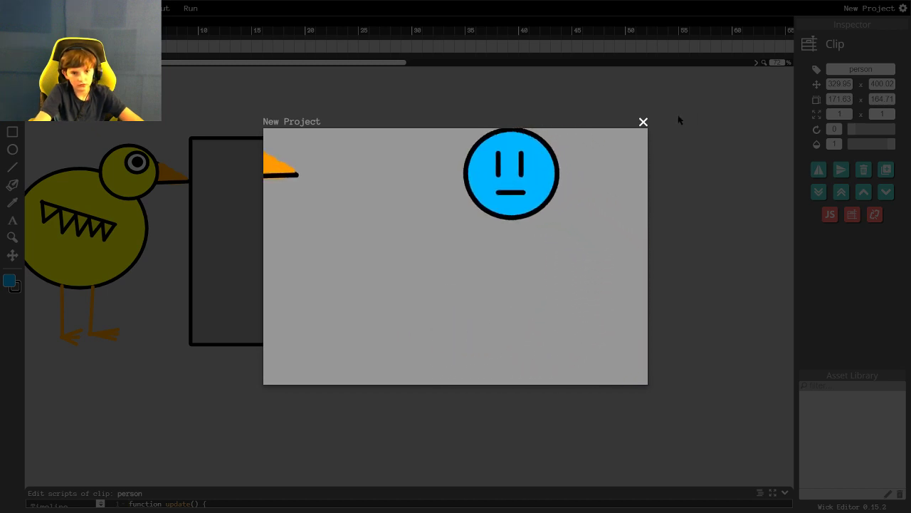
Step: Close the preview, exit full screen, and rename the project to 'Blue Moving Chicken' in settings
left_click(644, 124)
key("F11")
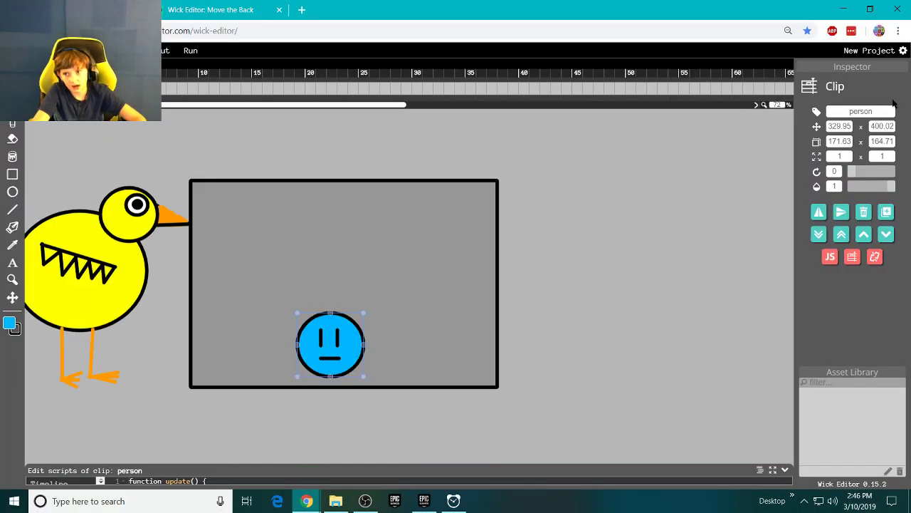
left_click(903, 52)
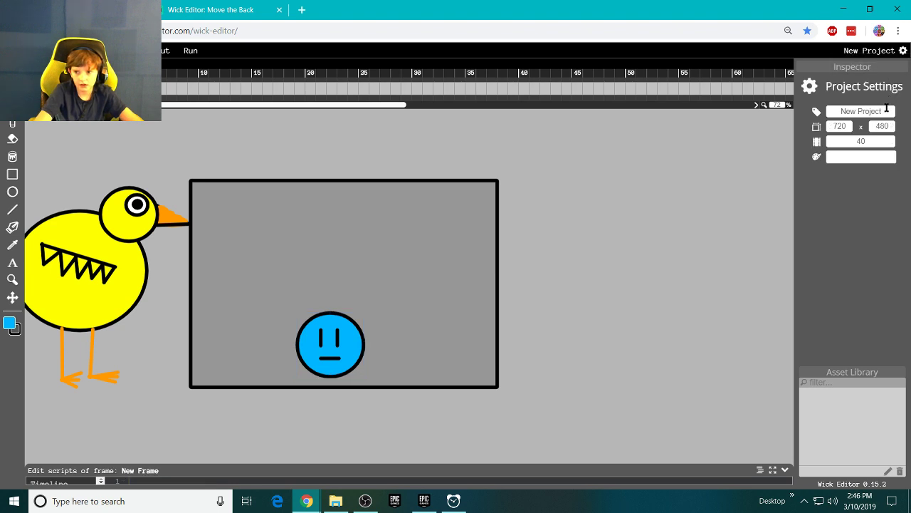
left_click_drag(887, 108, 843, 113)
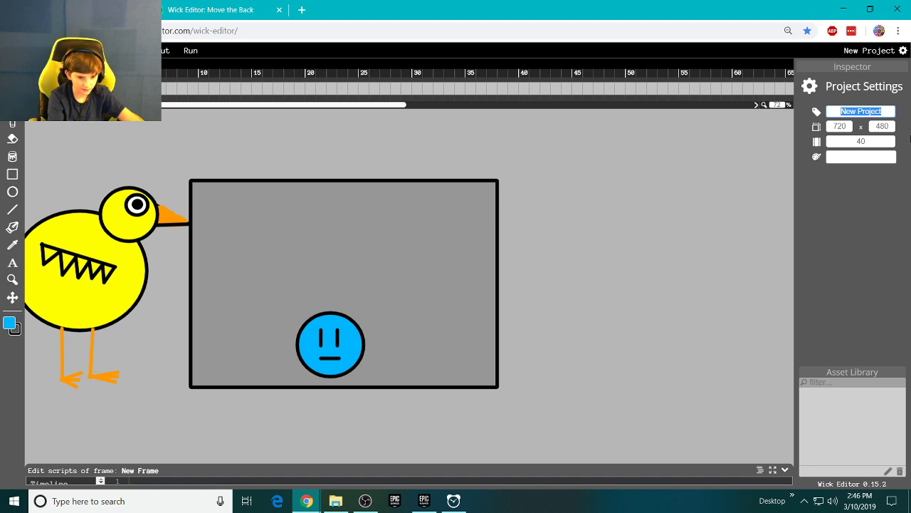
type("Blu")
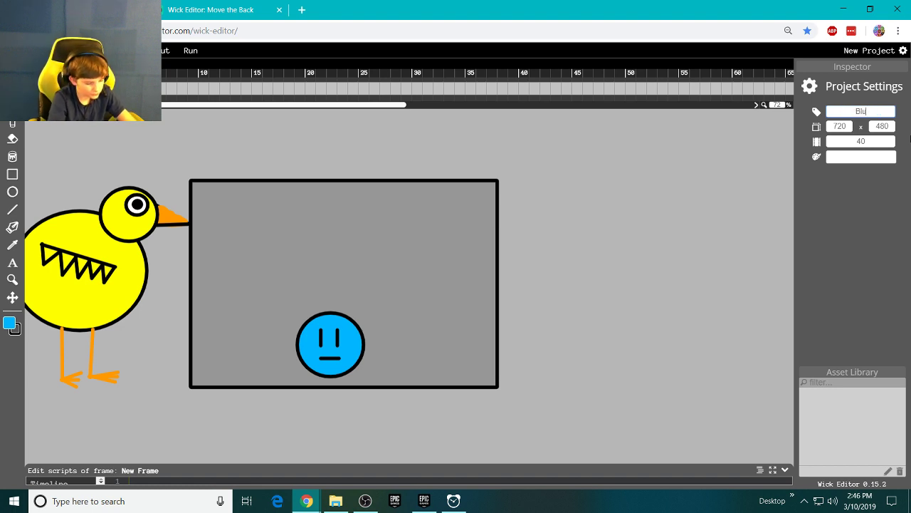
type("e Mo")
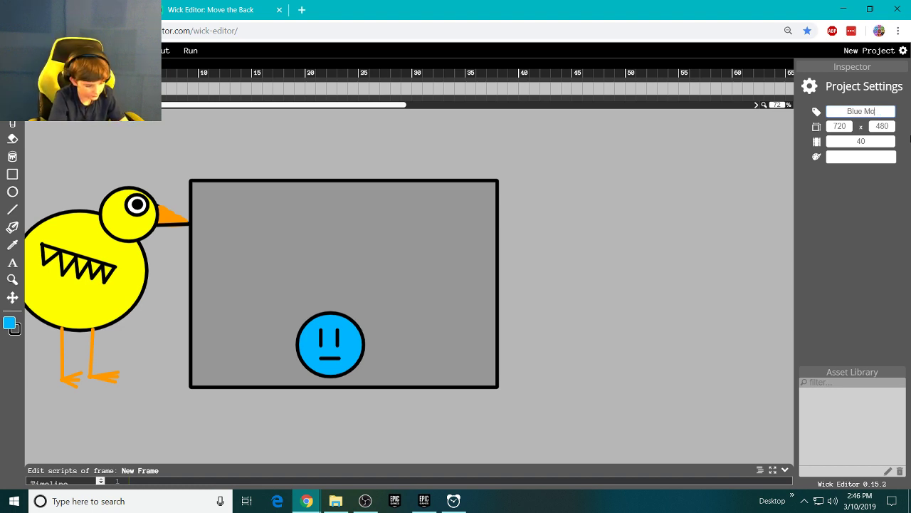
type("ving Chicken")
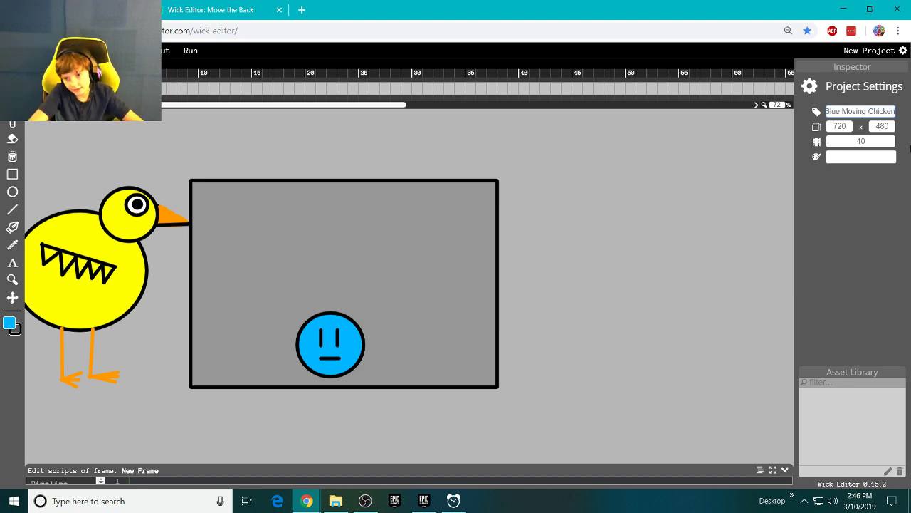
key("Return")
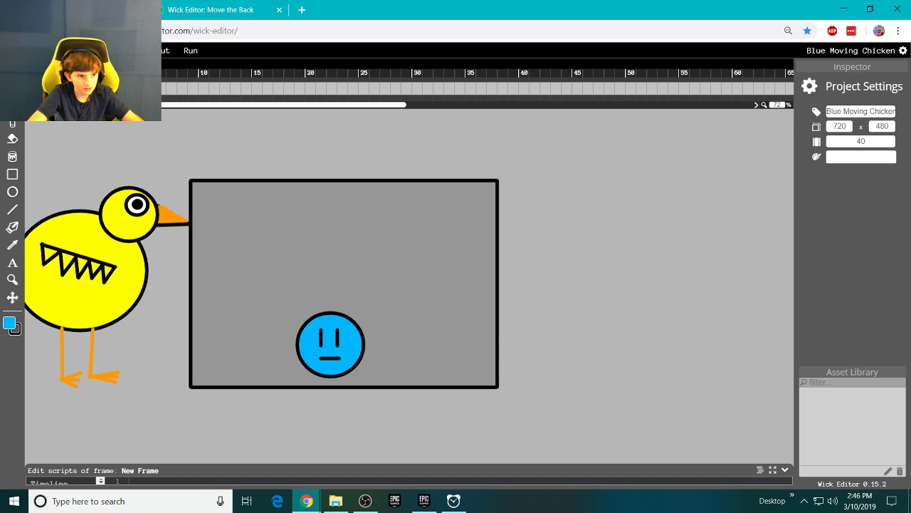
Step: Download the project as a .wick file with Ctrl+S and dismiss the download bar
left_click(14, 50)
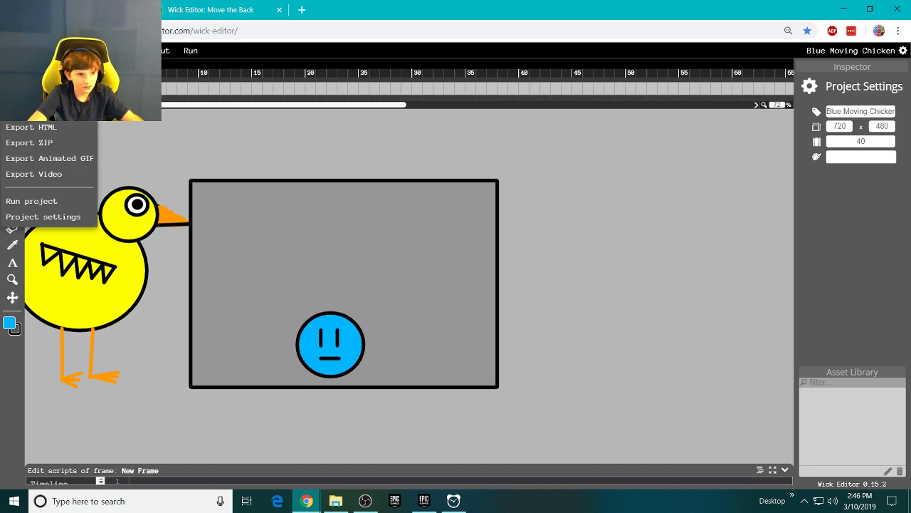
key("ctrl+s")
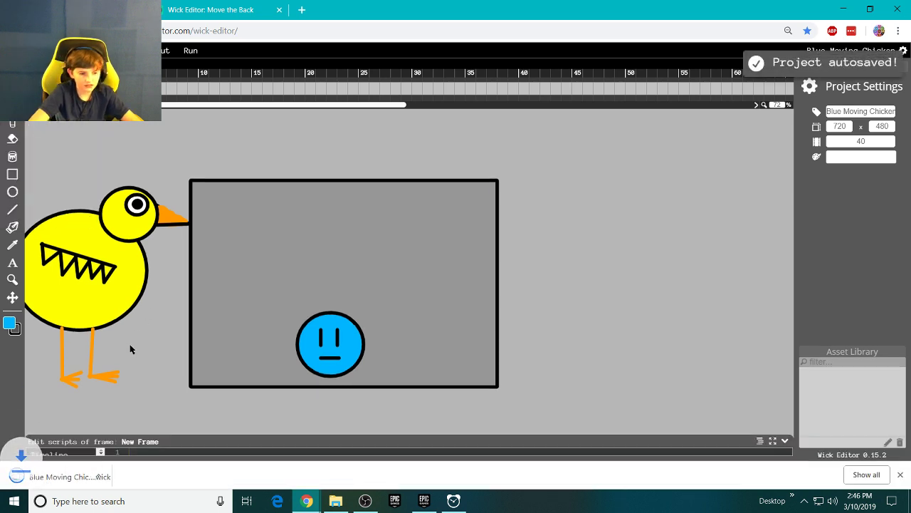
left_click(123, 475)
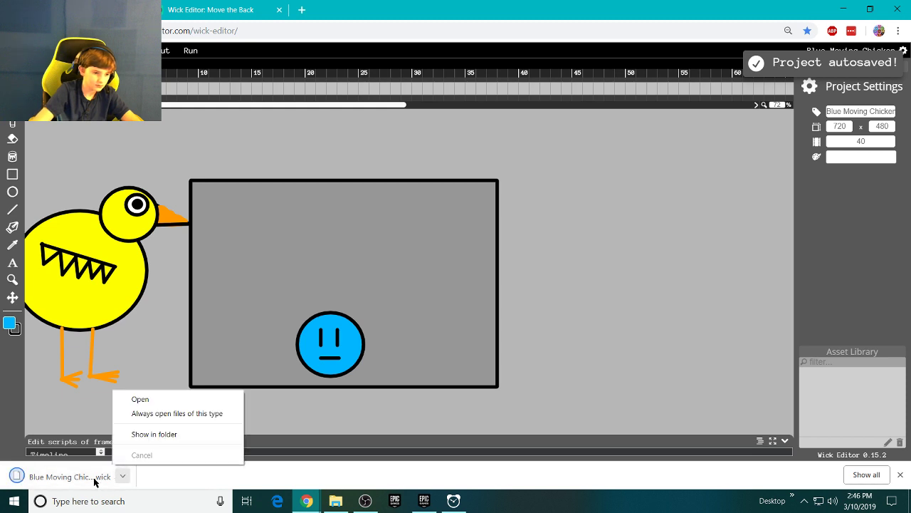
left_click(74, 442)
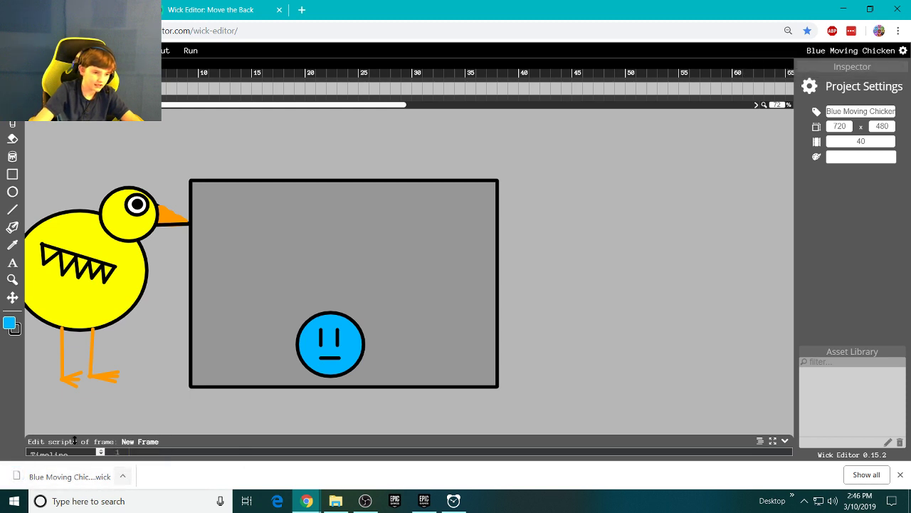
left_click(901, 475)
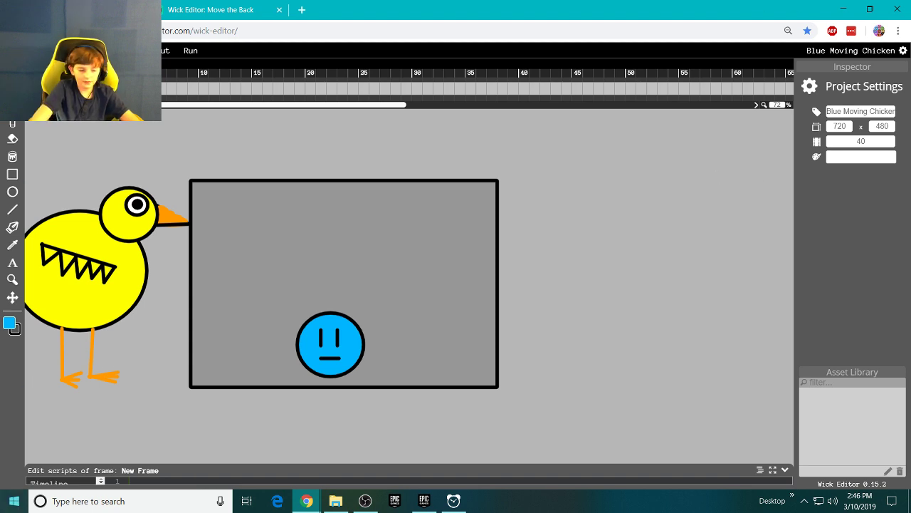
Step: Download the .wick file again from the File menu, check its options, and hide the download bar
left_click(14, 51)
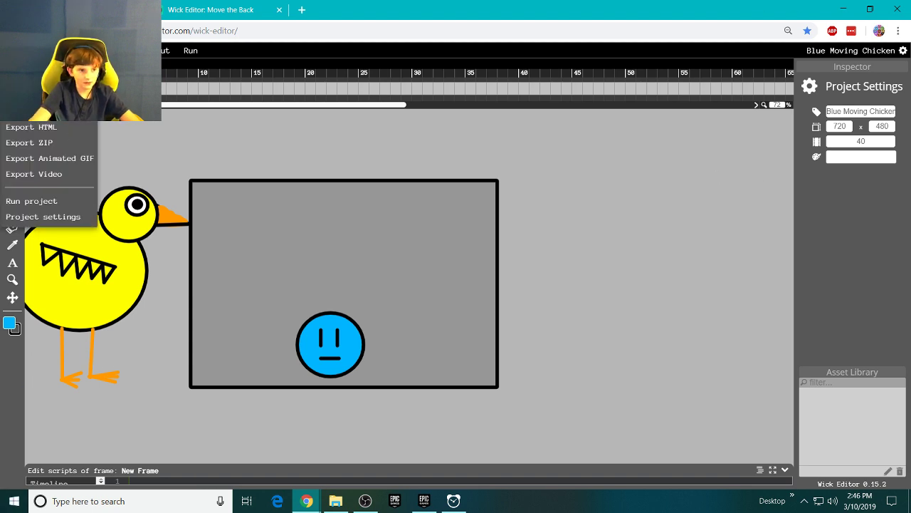
left_click(28, 111)
left_click(124, 477)
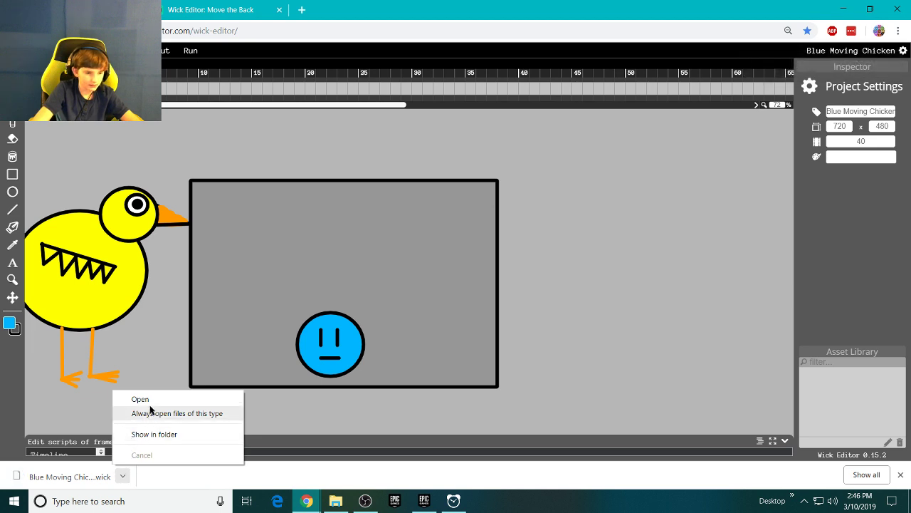
left_click(149, 338)
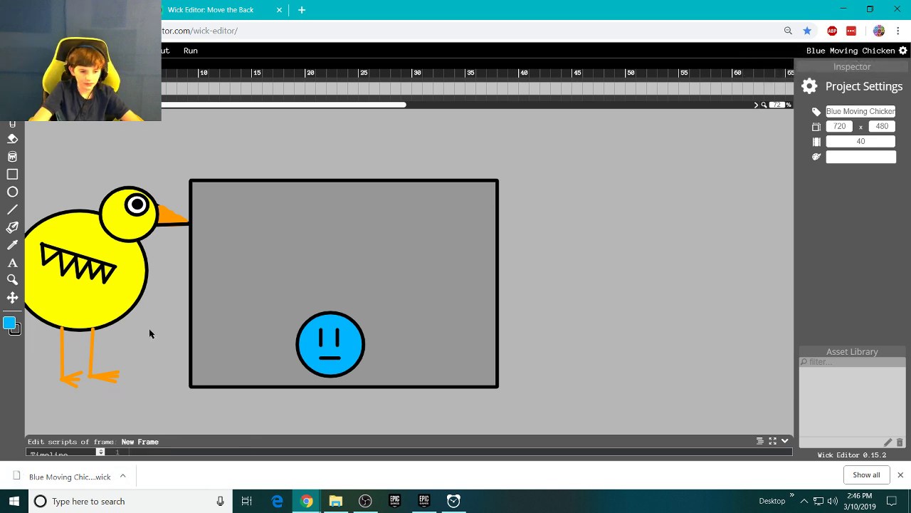
left_click(124, 477)
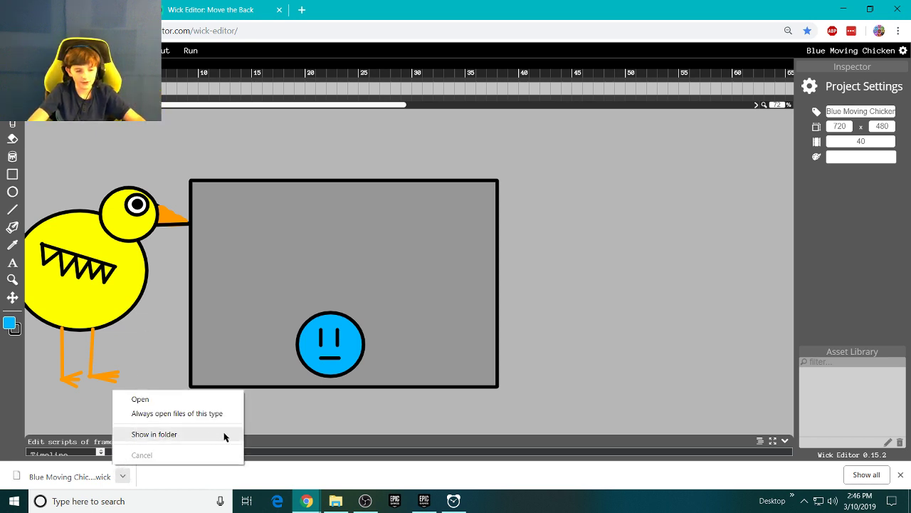
left_click(313, 422)
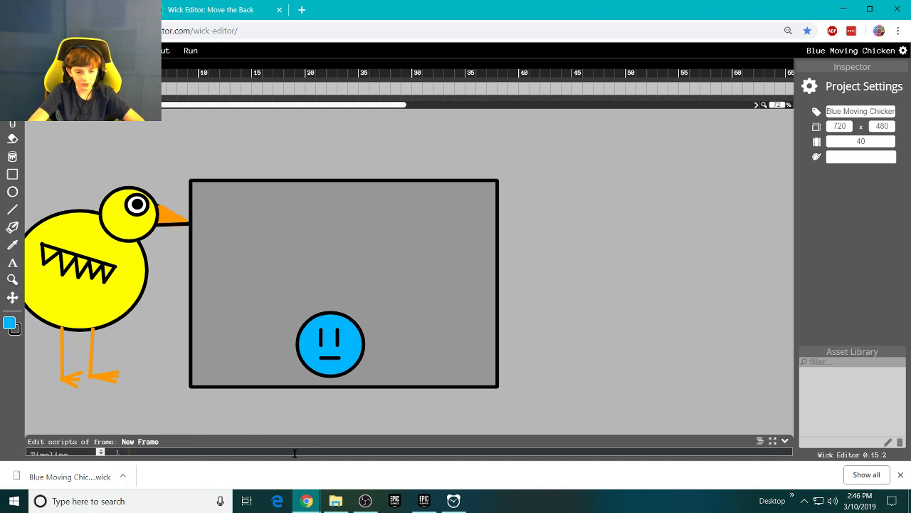
left_click(901, 474)
left_click(419, 190)
left_click(388, 420)
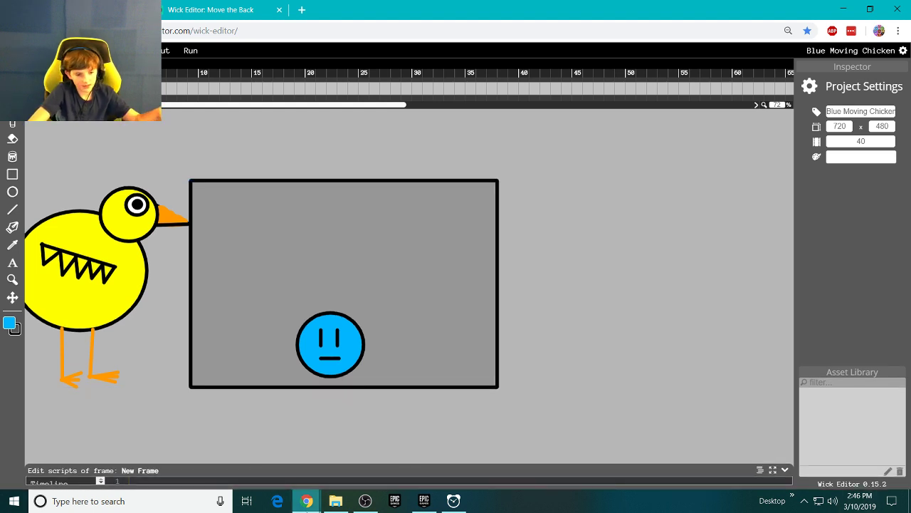
mouse_move(340, 504)
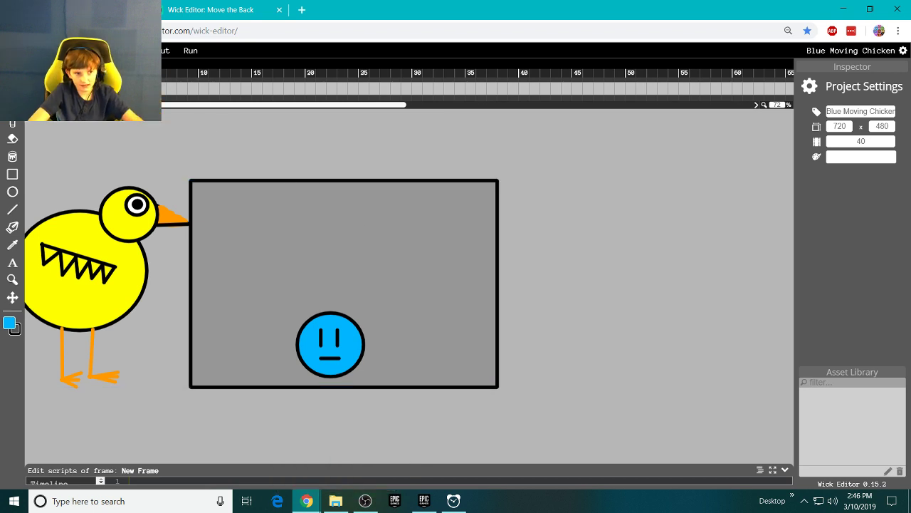
left_click(16, 51)
Step: Load Wick Editor in a new tab and decline autosave recovery to get a blank New Project
left_click(271, 153)
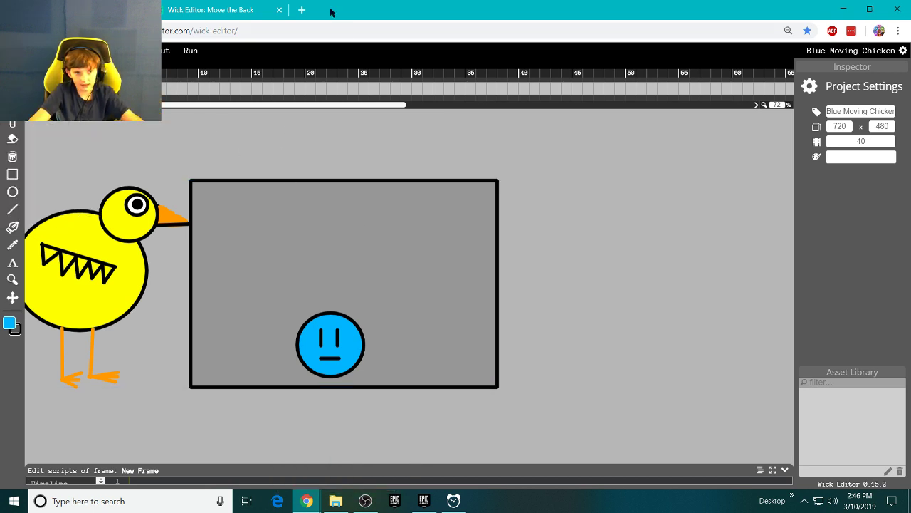
left_click(302, 10)
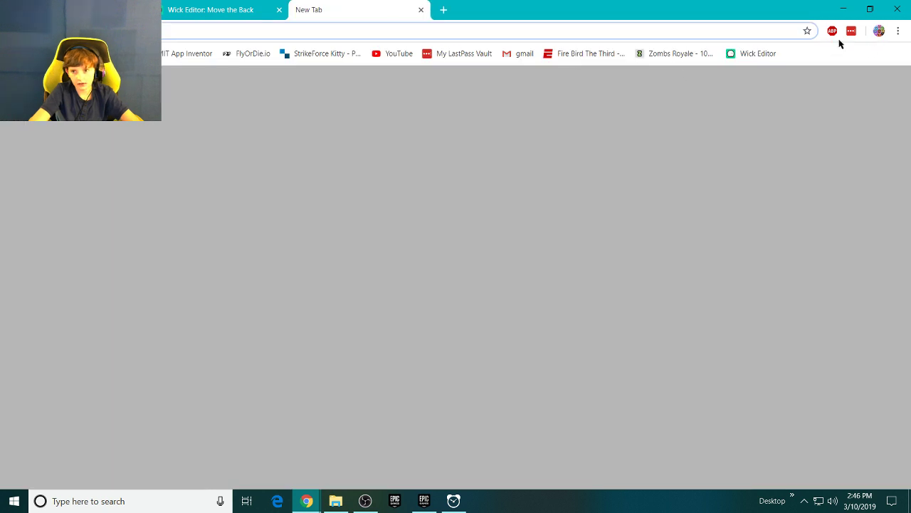
left_click(759, 53)
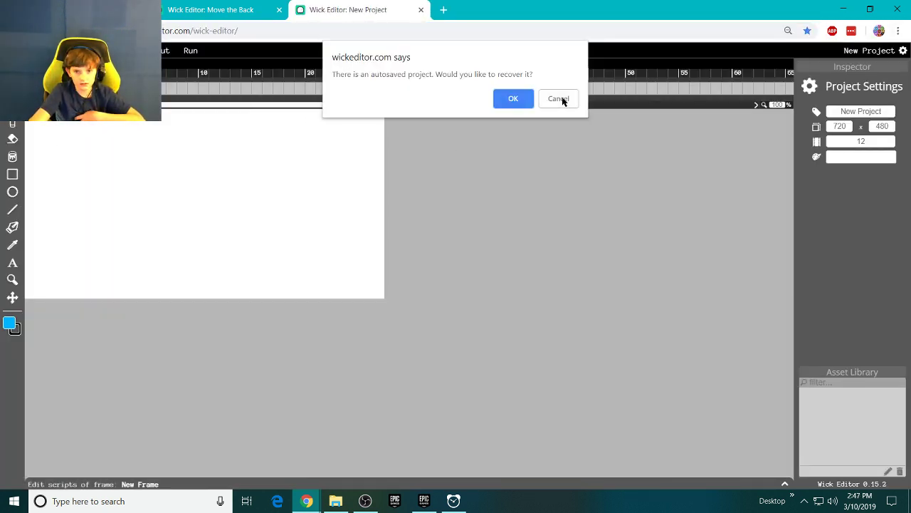
left_click(559, 99)
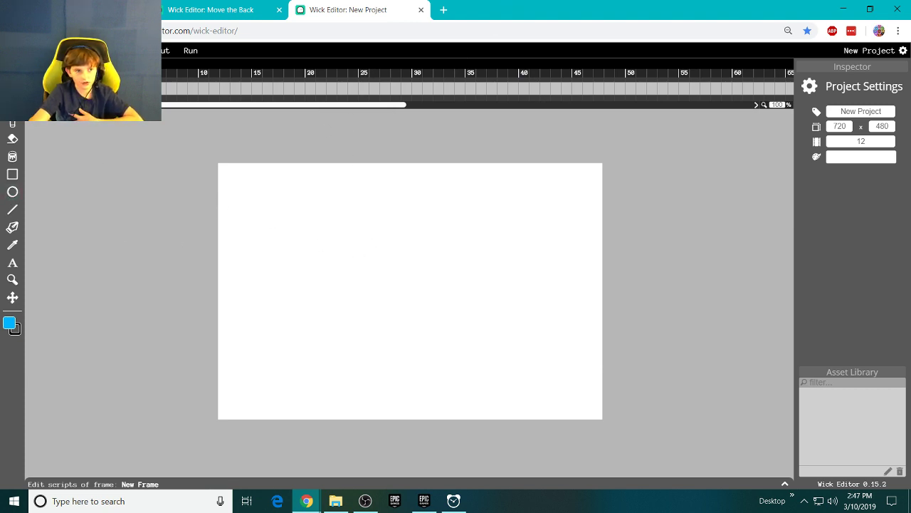
left_click(14, 50)
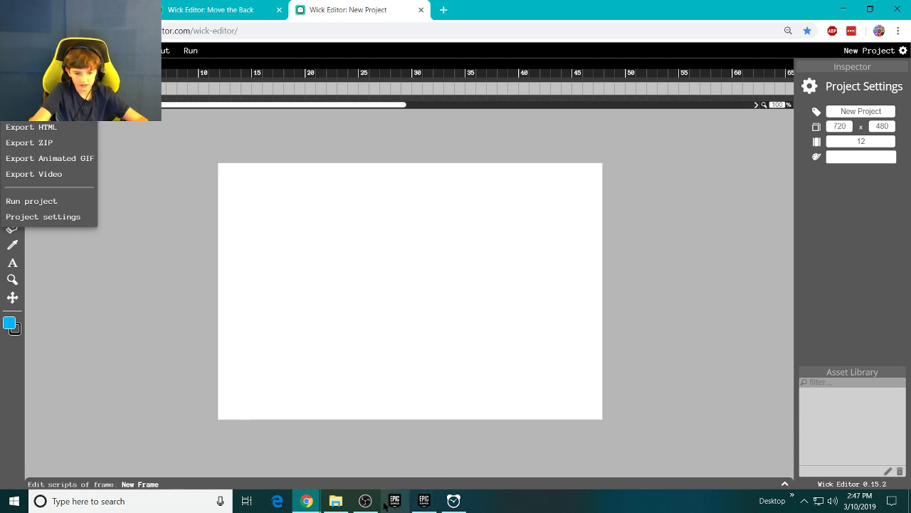
mouse_move(371, 503)
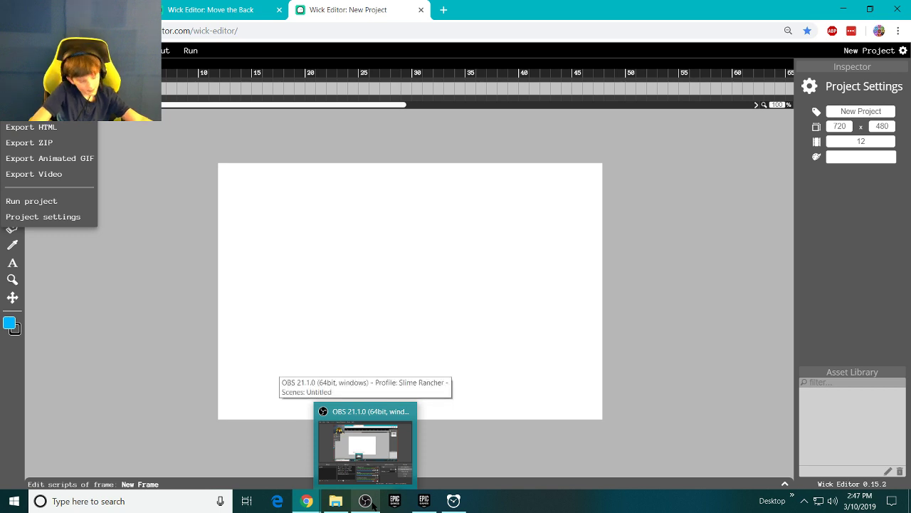